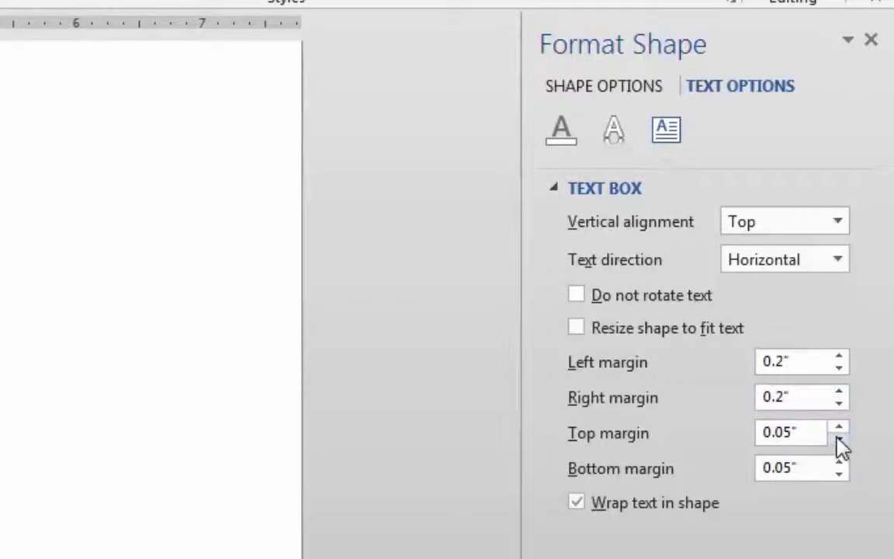
Set the sidebar text box's top and bottom margins to 0" and give it no fill and no line
click(837, 439)
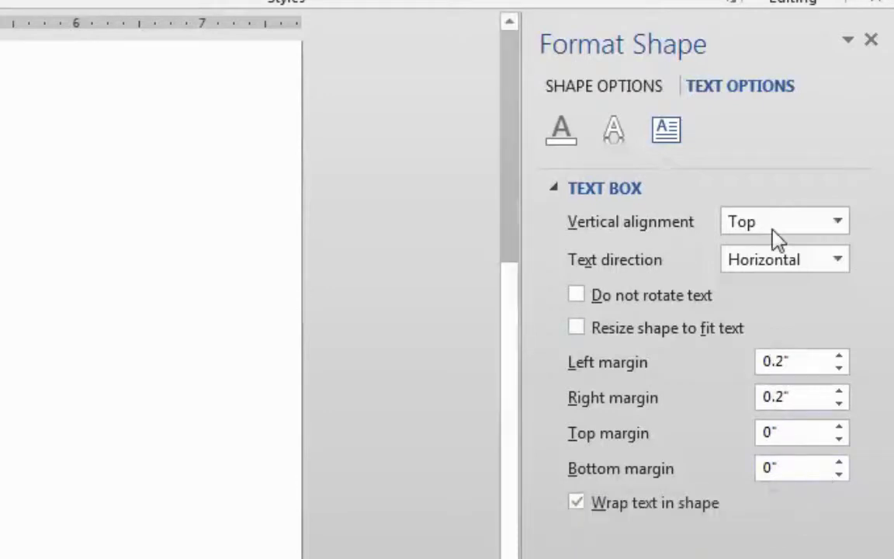
click(581, 89)
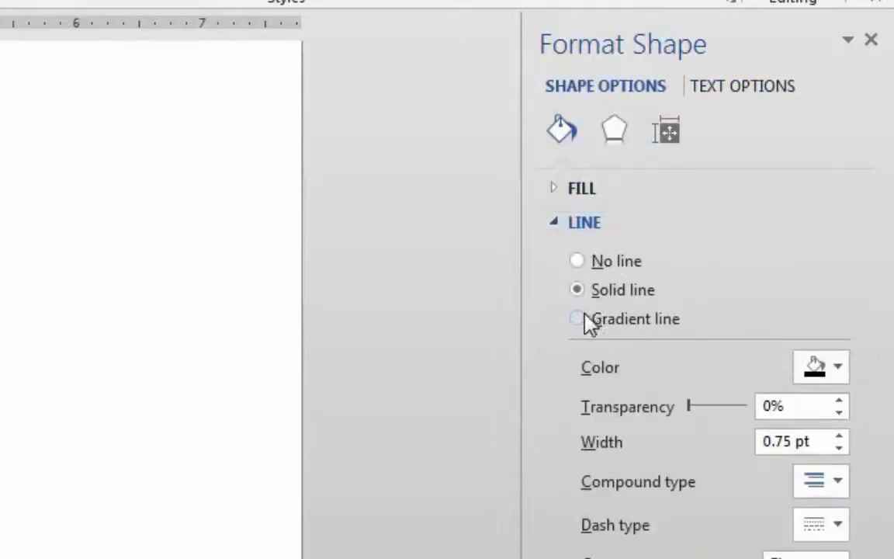
click(579, 263)
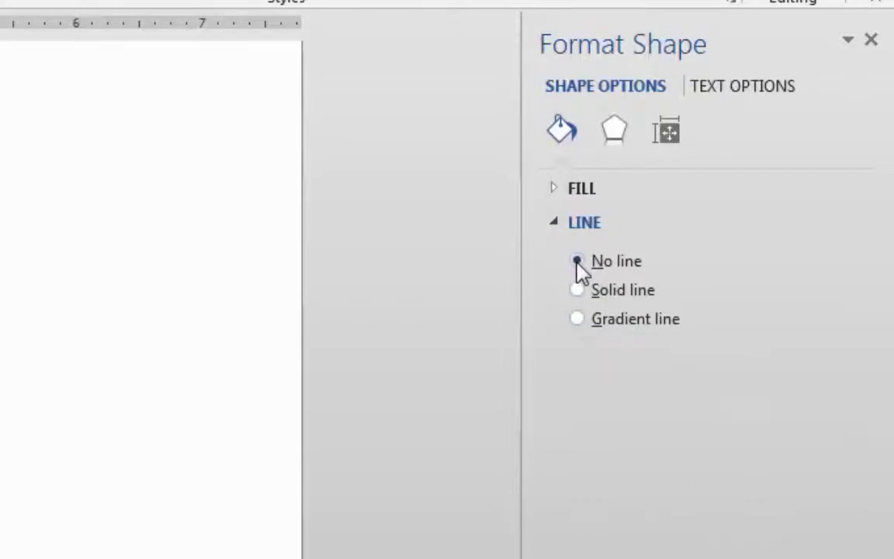
click(586, 194)
click(583, 228)
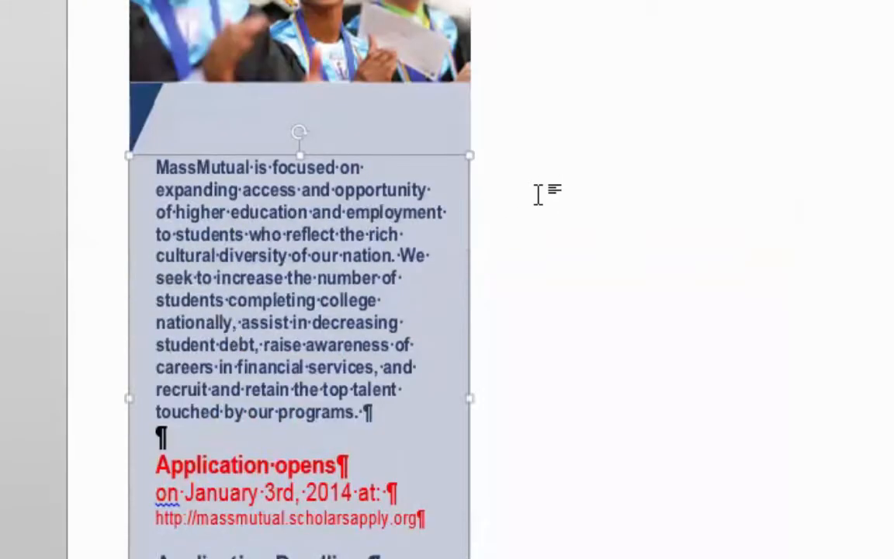
Move the sidebar text box up slightly to match the text position in the reference flyer PDF
scroll(537, 194, down, 3)
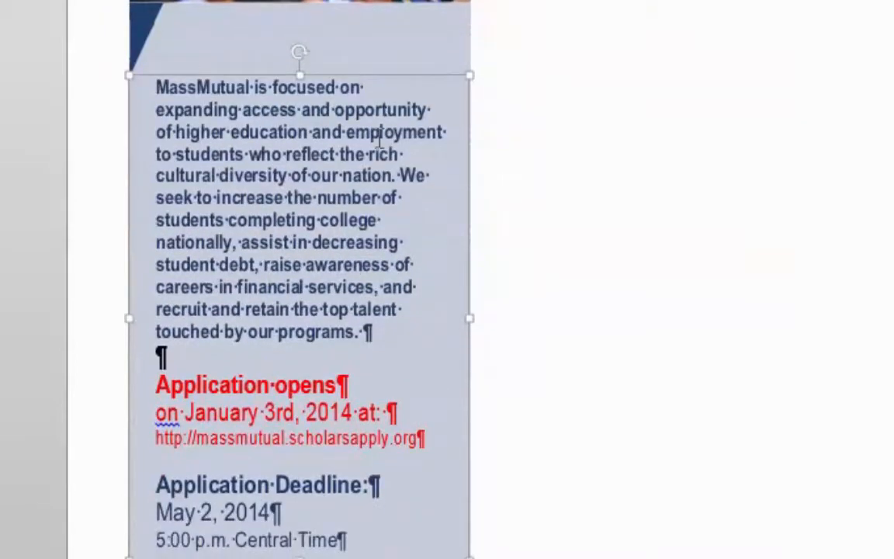
mouse_move(339, 75)
mouse_down()
mouse_move(334, 37)
mouse_move(333, 62)
mouse_up()
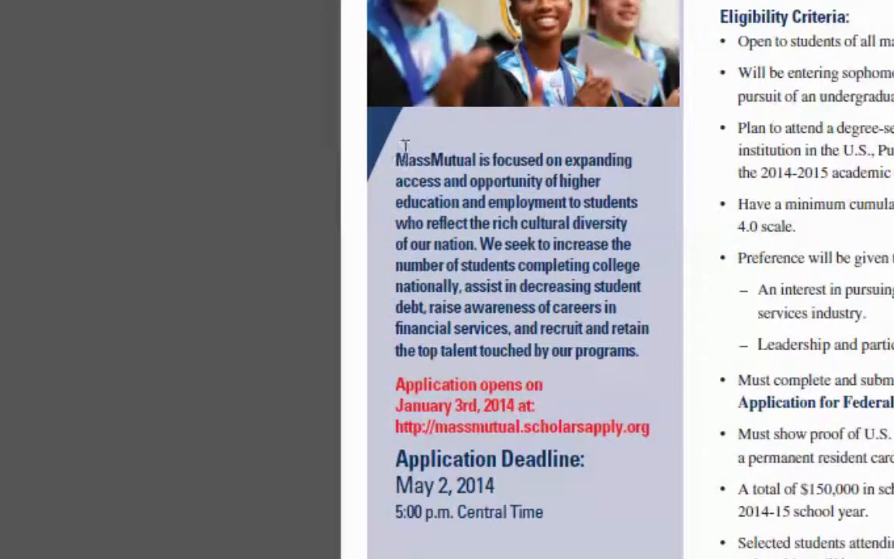
scroll(682, 433, down, 3)
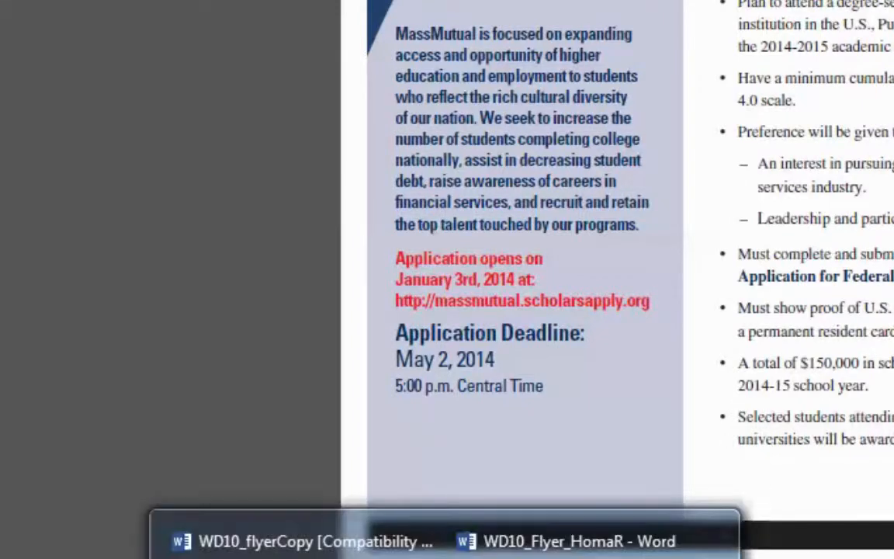
click(589, 538)
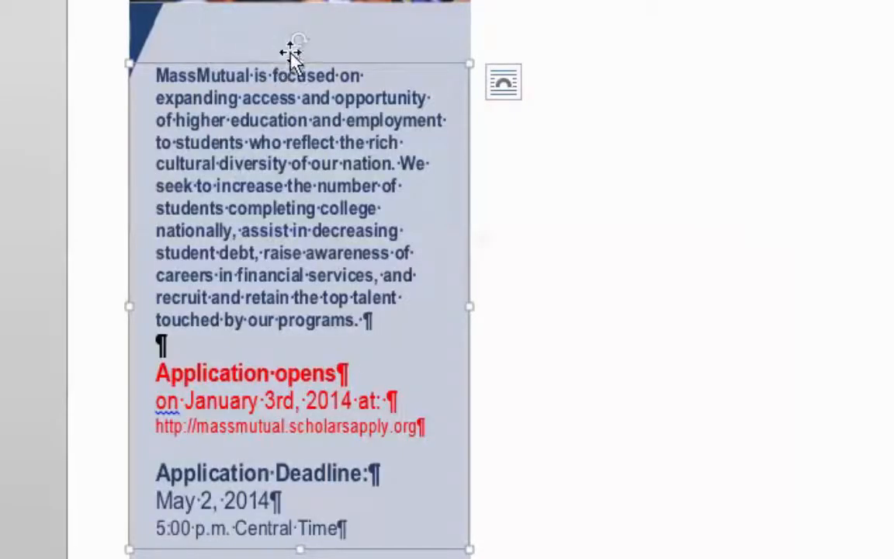
drag(349, 69, 350, 55)
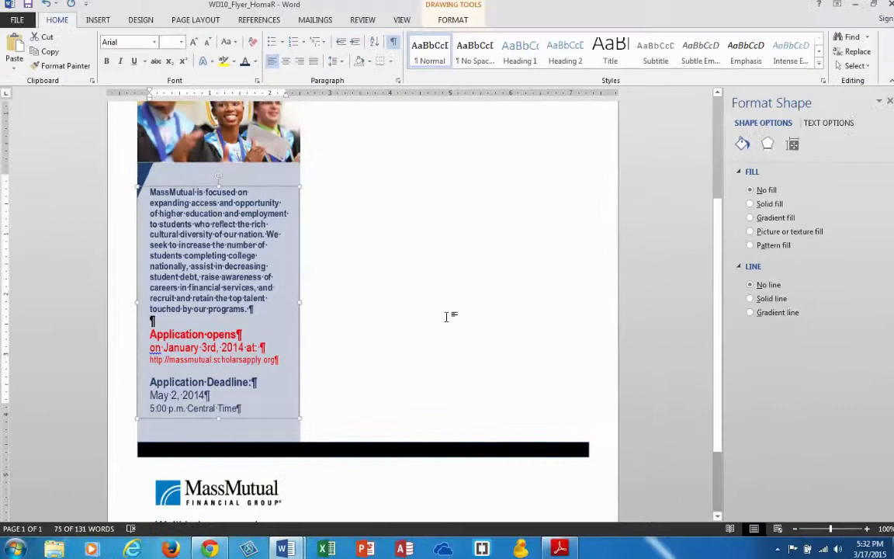
Move the MassMutual logo slightly down and to the left beneath the black bar
scroll(780, 291, down, 3)
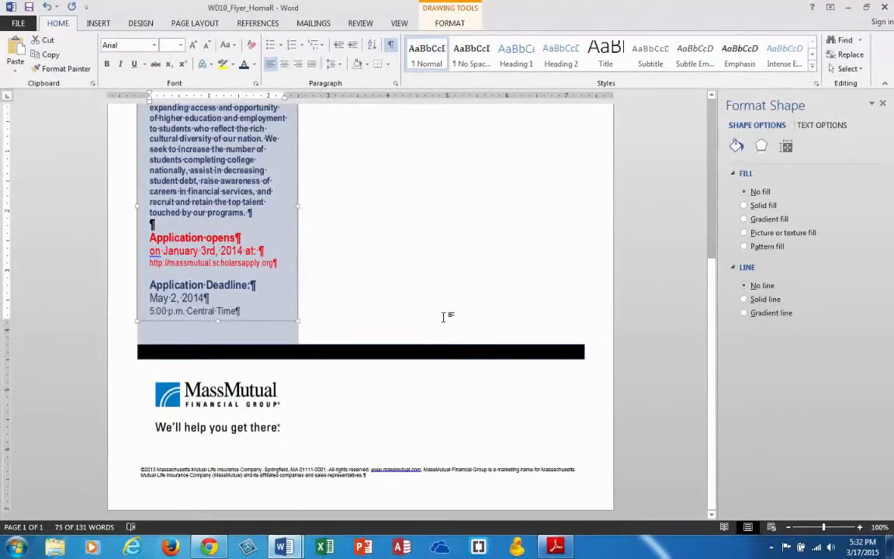
click(224, 395)
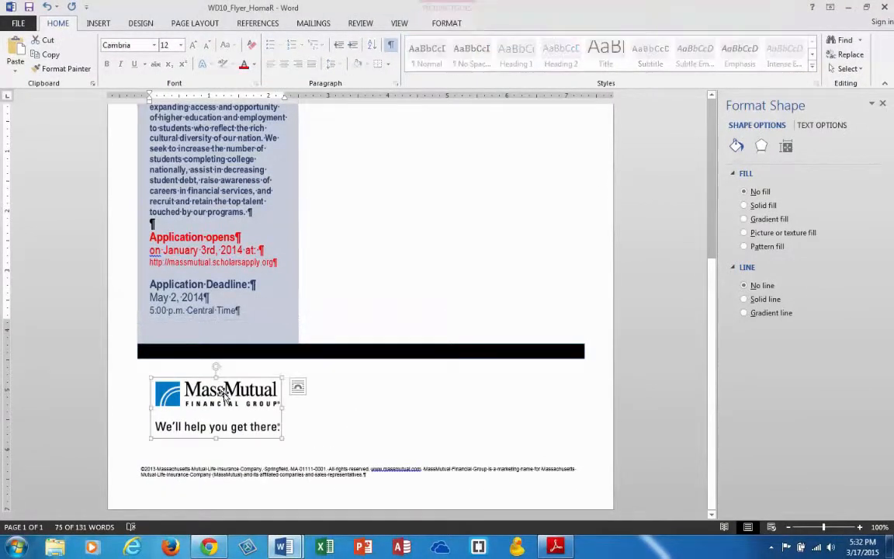
mouse_move(224, 383)
mouse_down()
mouse_move(225, 374)
mouse_move(225, 384)
mouse_up()
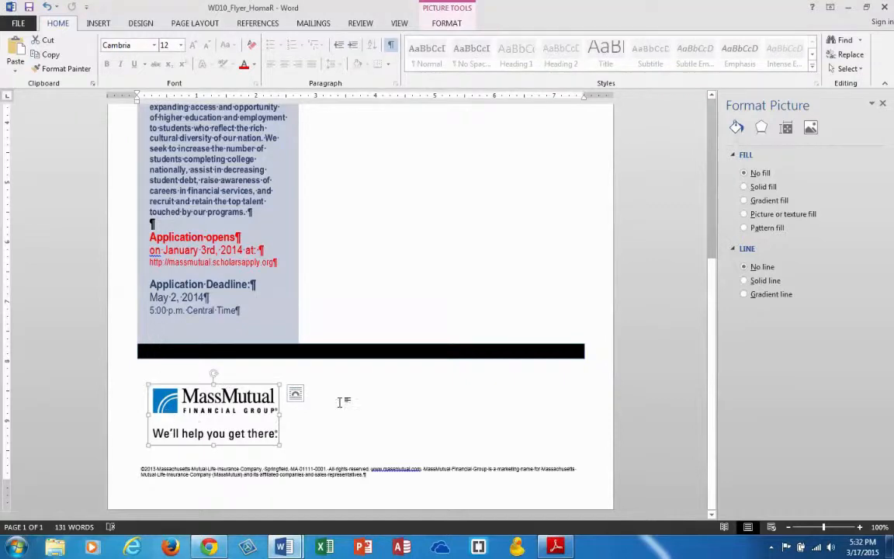
Insert a built-in text box with placeholder text and place it below the MassMutual Scholars introduction
scroll(505, 335, up, 6)
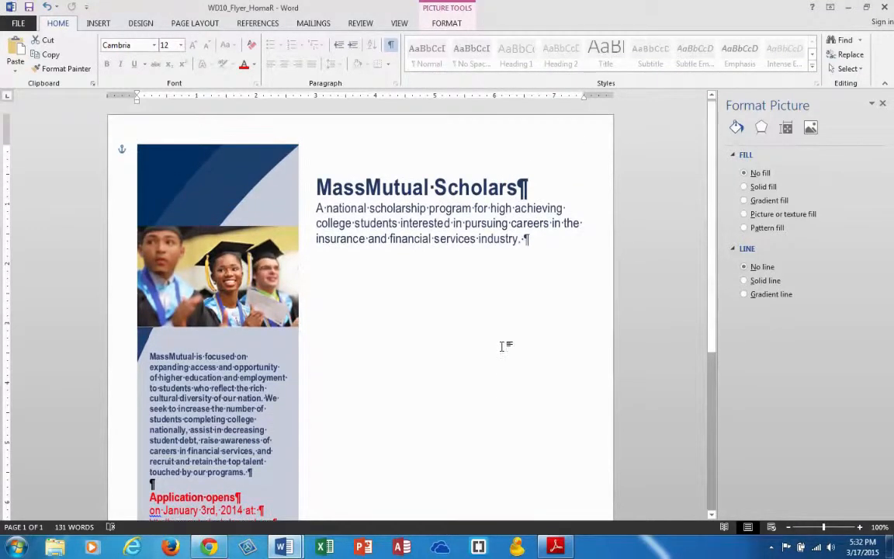
scroll(489, 344, down, 4)
scroll(478, 343, up, 3)
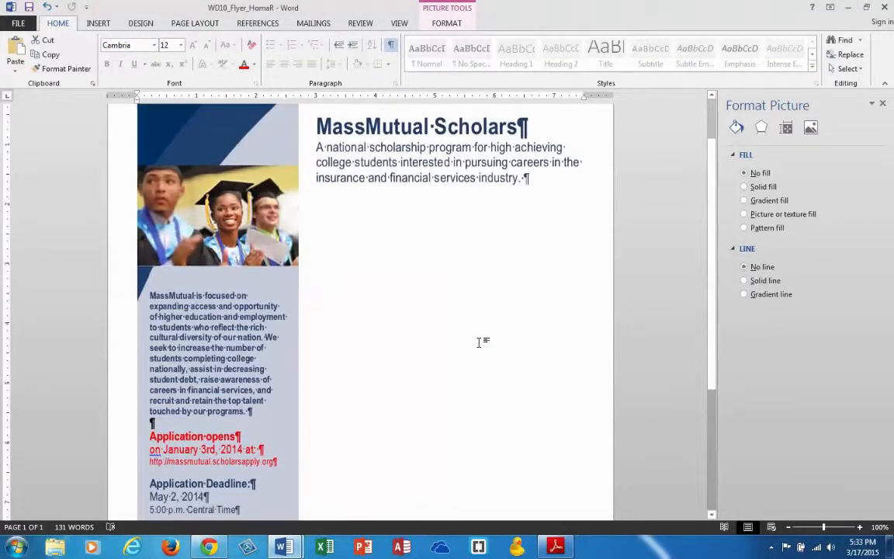
click(392, 324)
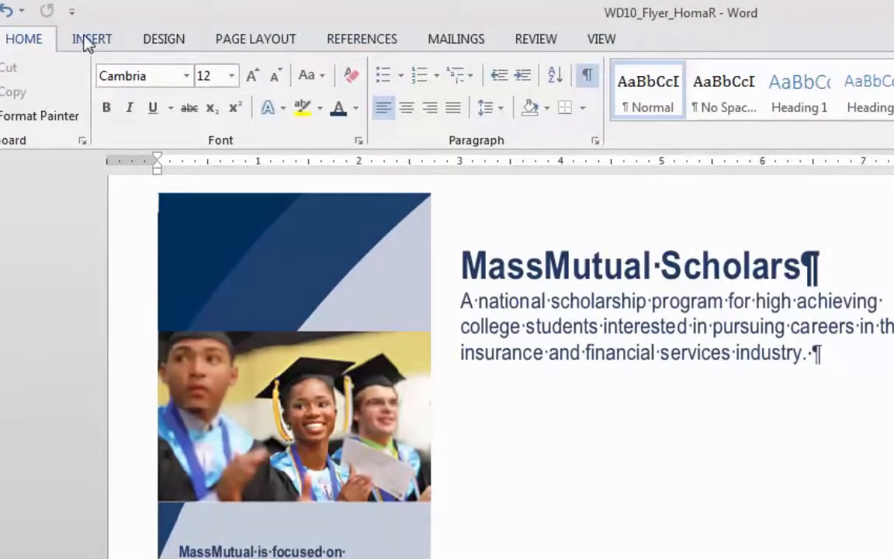
click(98, 23)
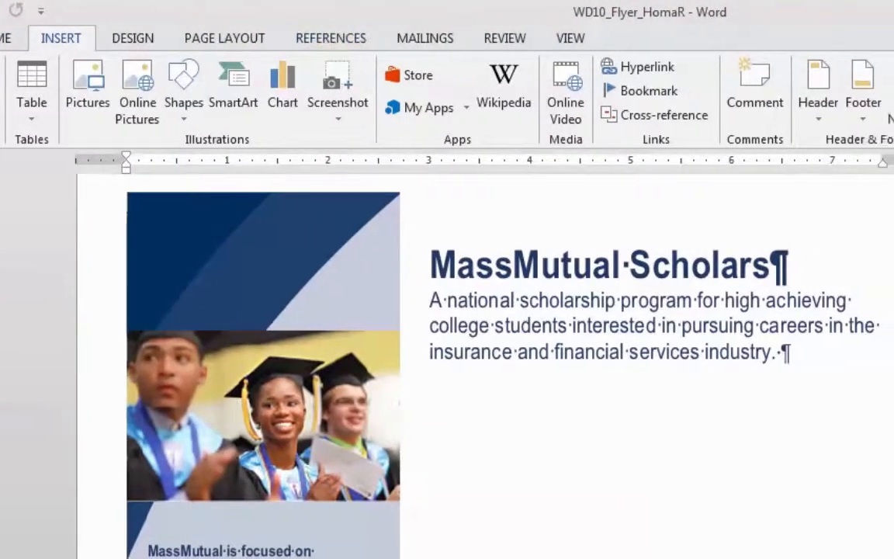
click(592, 95)
click(557, 222)
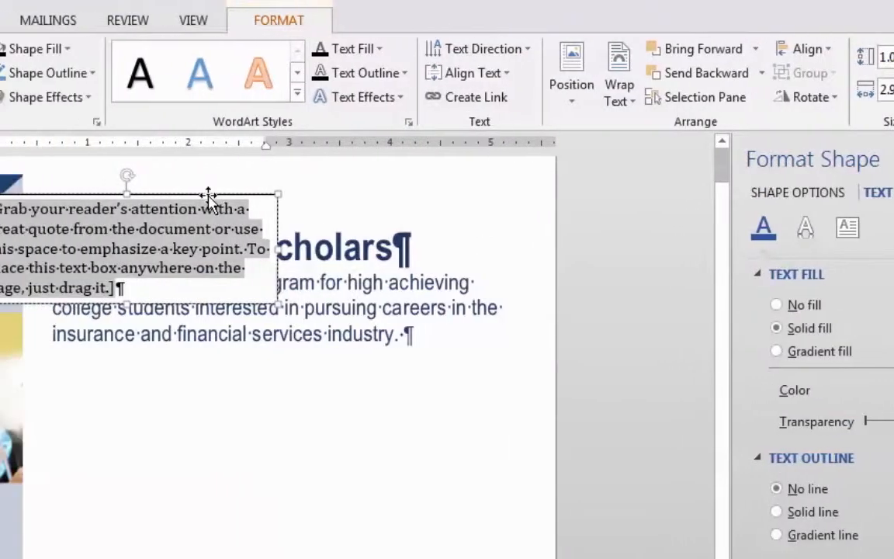
drag(209, 198, 291, 384)
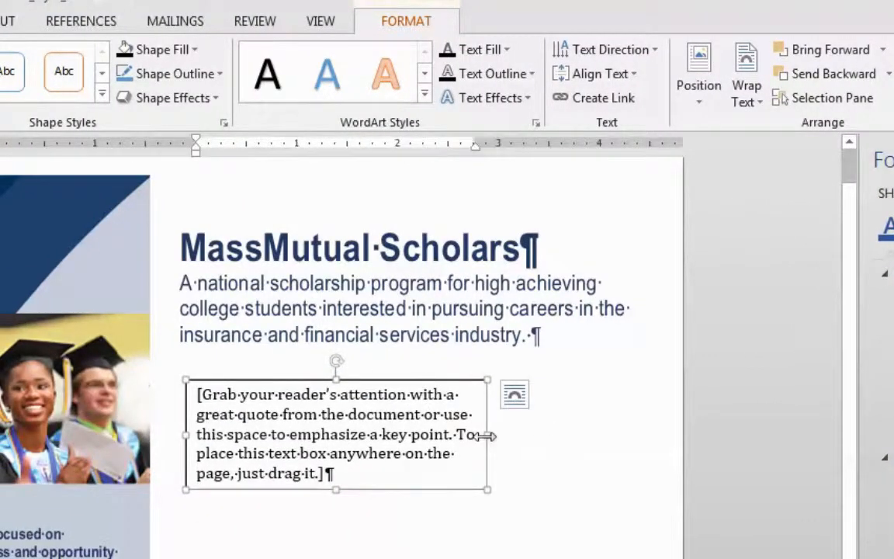
Widen the new text box to the right page margin, extend it down the page and raise its top edge close to the introduction
drag(487, 435, 613, 448)
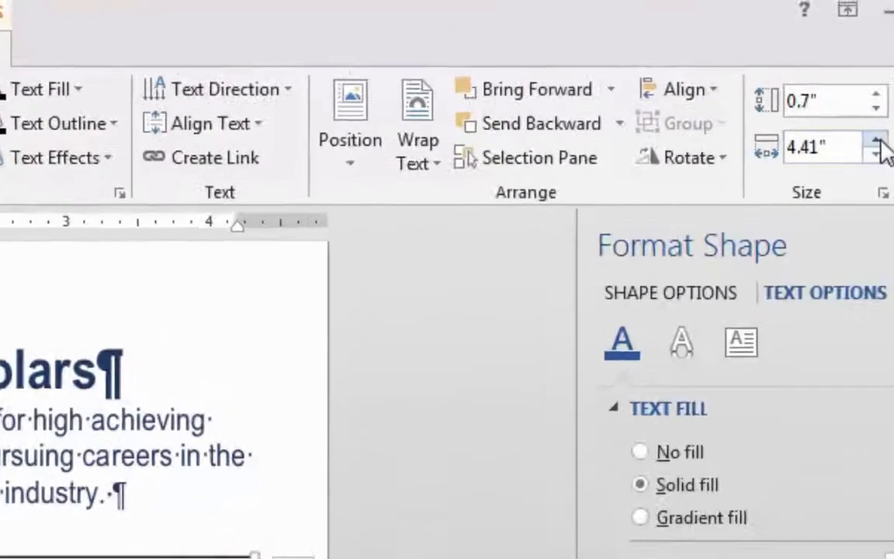
click(893, 85)
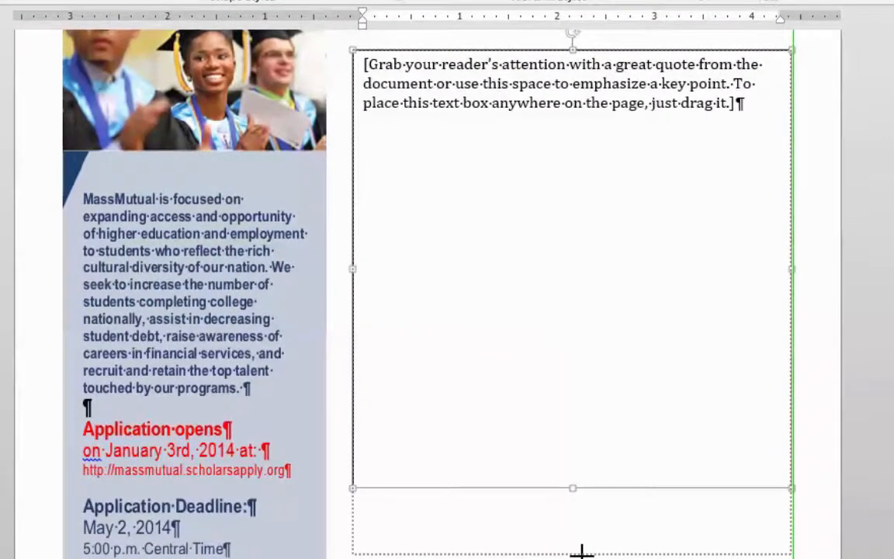
drag(581, 551, 581, 557)
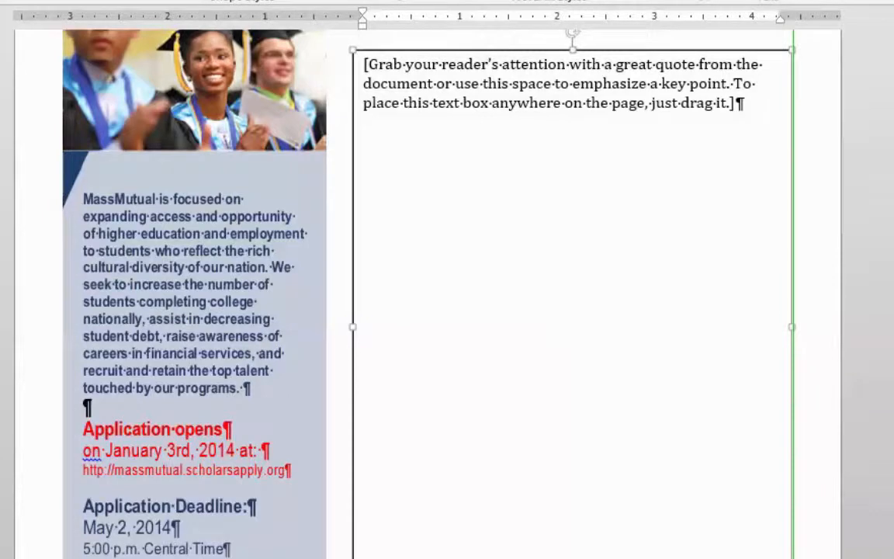
scroll(577, 388, up, 4)
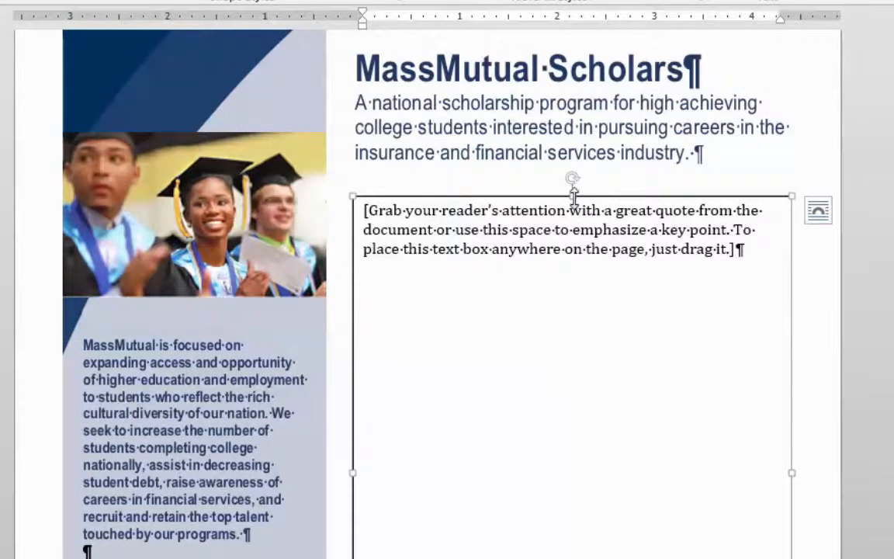
drag(572, 192, 573, 177)
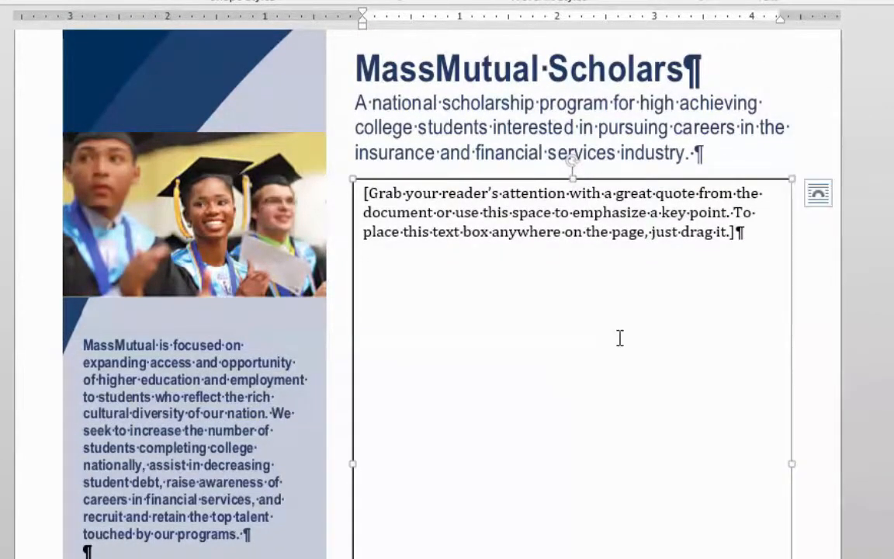
scroll(618, 337, down, 1)
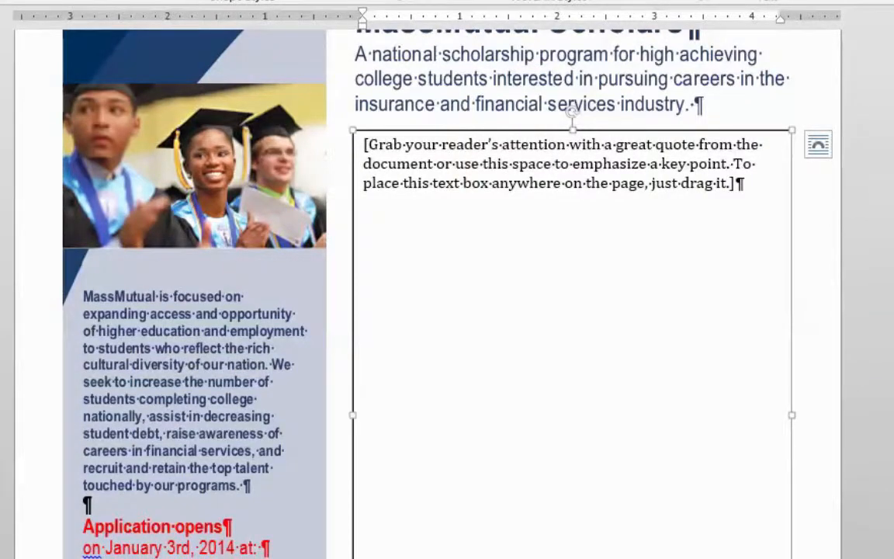
Copy the eligibility criteria text from WD10_flyerCopy, from "Eligibility Criteria:" through "$5,000 respectively."
mouse_move(308, 558)
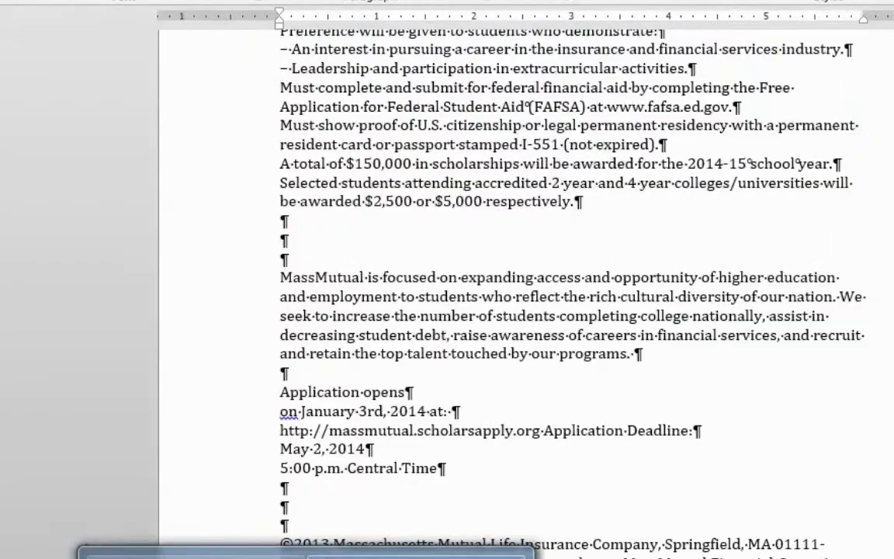
click(193, 557)
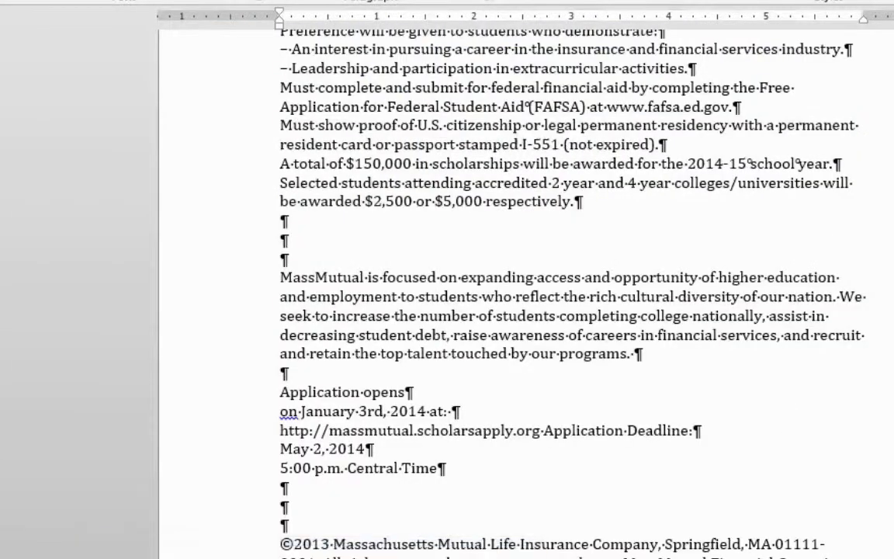
scroll(475, 375, up, 4)
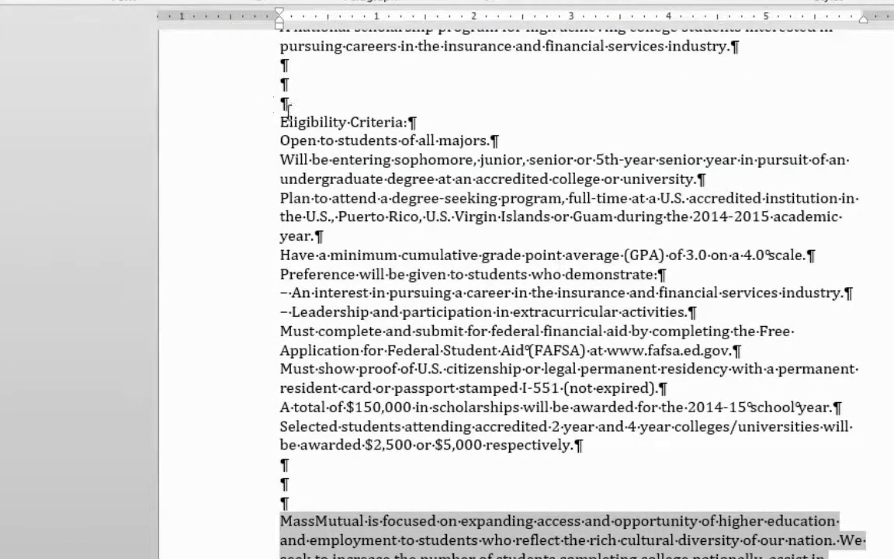
drag(282, 122, 648, 472)
key(ctrl+c)
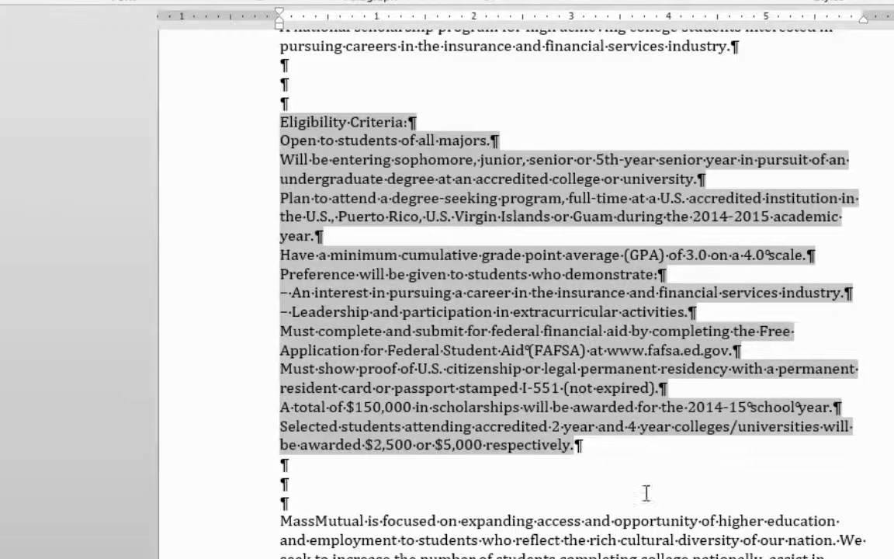
Replace the placeholder in the flyer's new text box with the copied eligibility criteria text
click(308, 558)
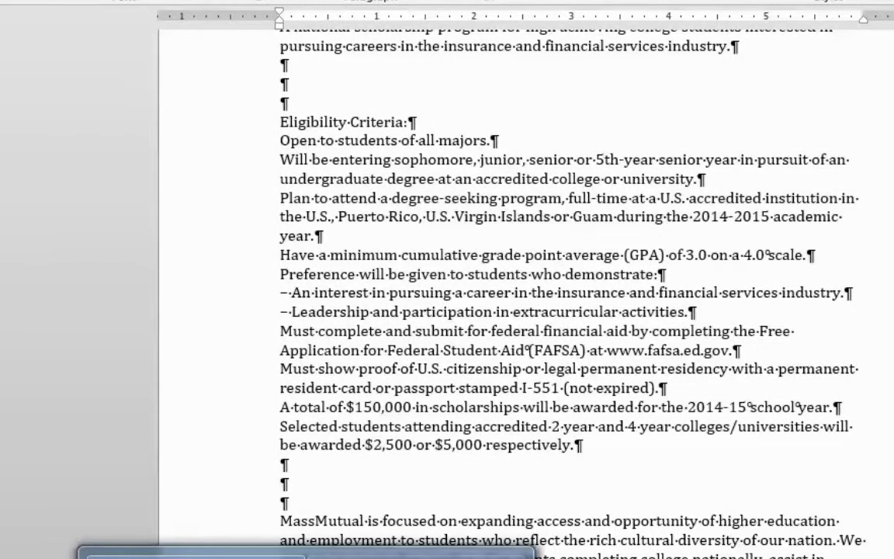
click(436, 556)
click(486, 161)
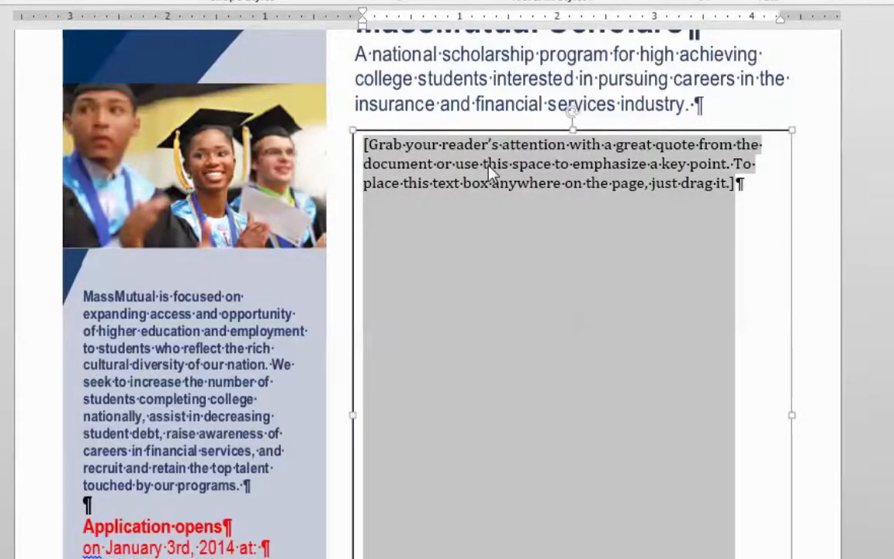
key(ctrl+v)
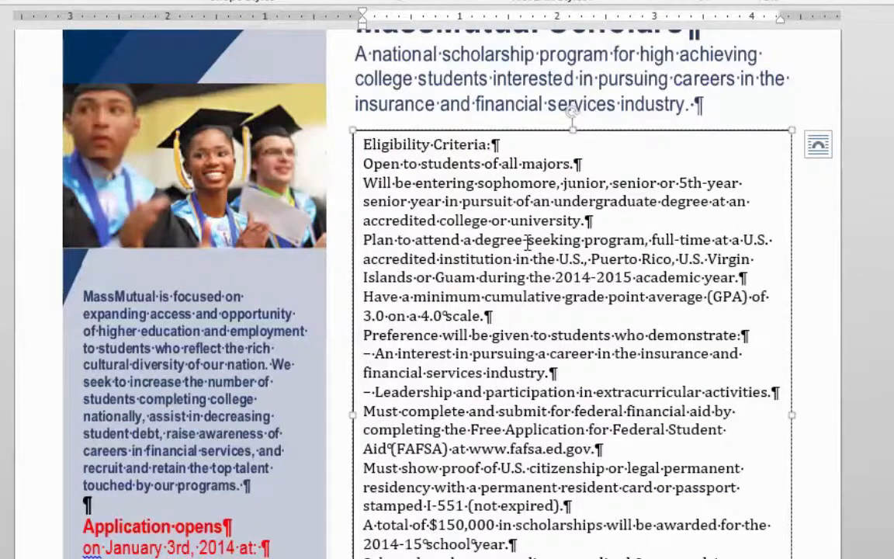
Format the "Eligibility Criteria:" heading in bold, dark blue Arial
drag(499, 145, 349, 142)
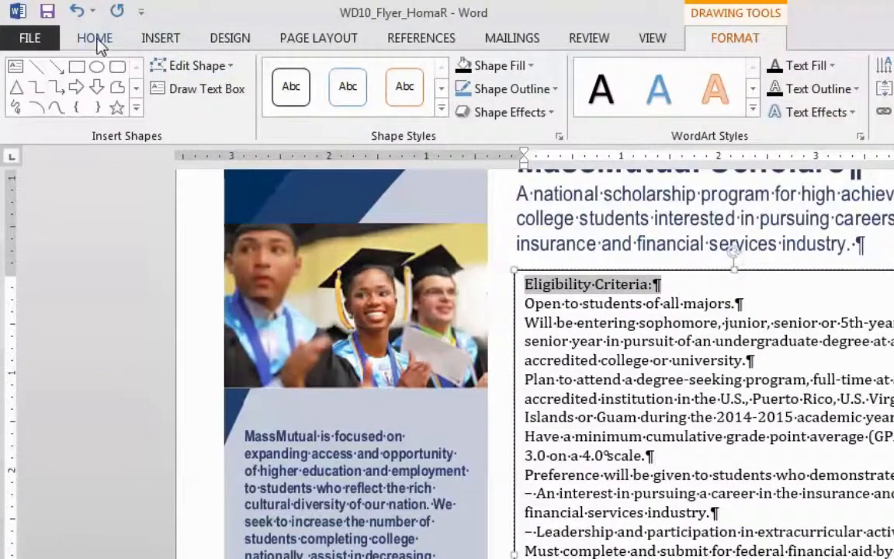
click(99, 41)
click(251, 73)
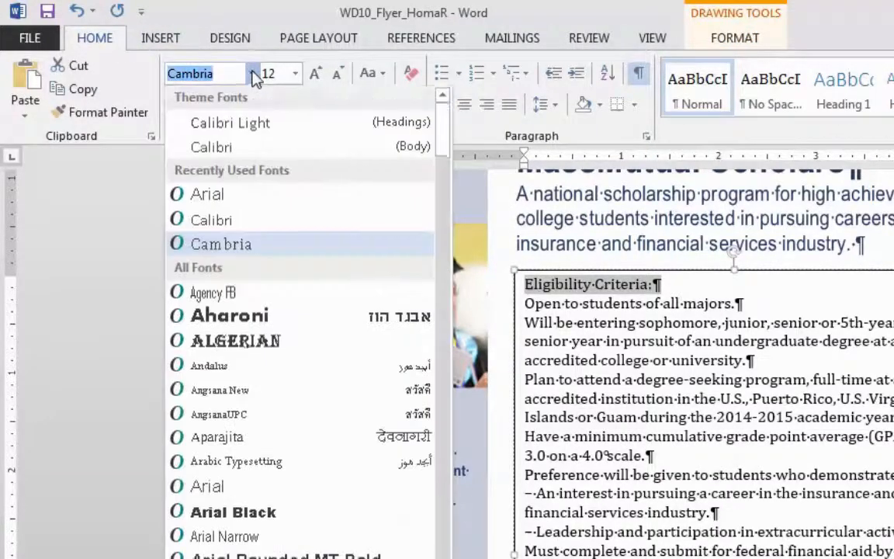
click(256, 196)
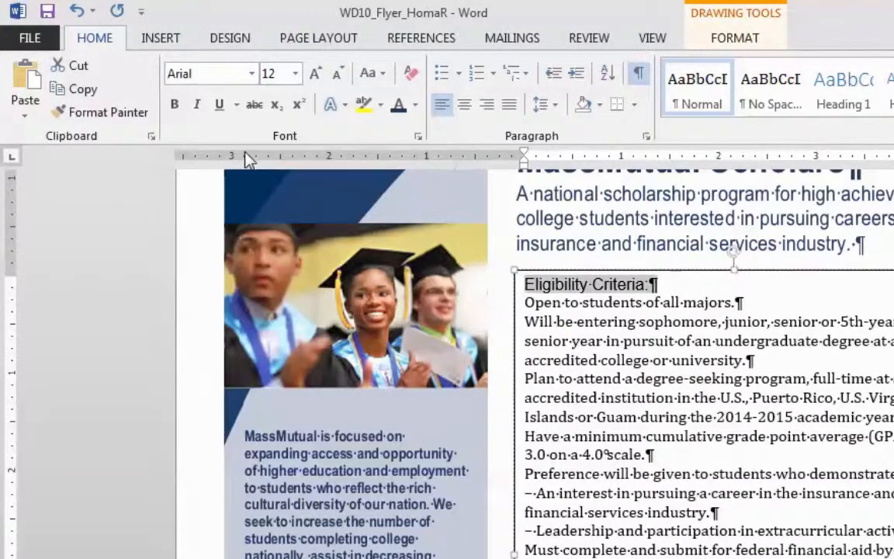
click(175, 108)
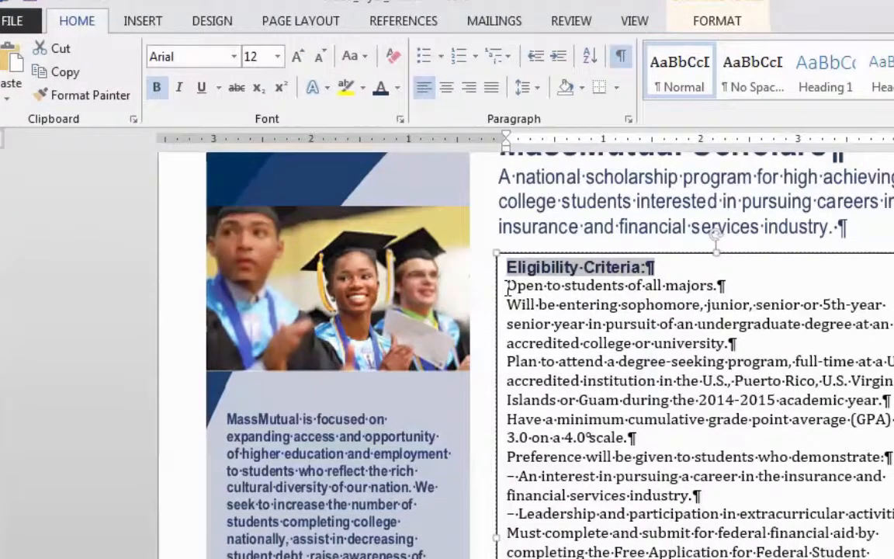
Turn the paragraphs below the "Eligibility Criteria:" heading into a bulleted list and decrease its indent one level to the left margin
drag(527, 304, 517, 550)
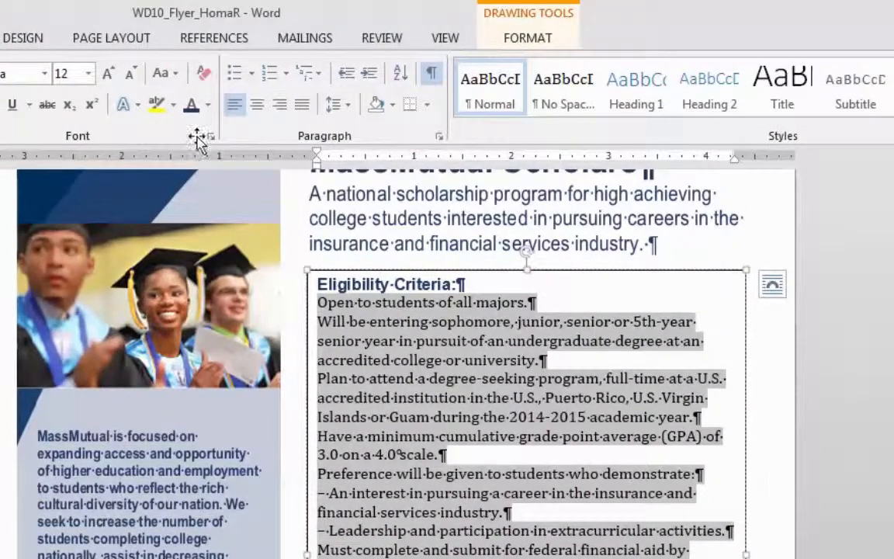
click(235, 73)
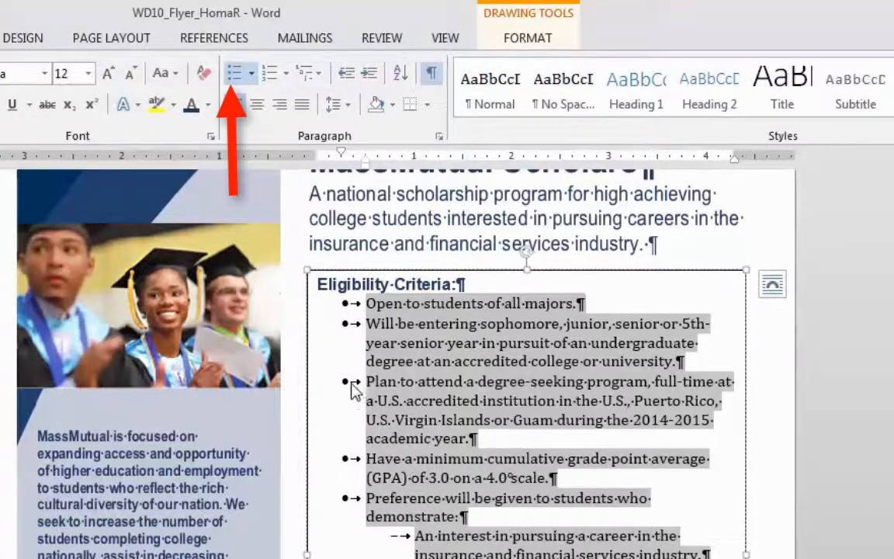
click(346, 73)
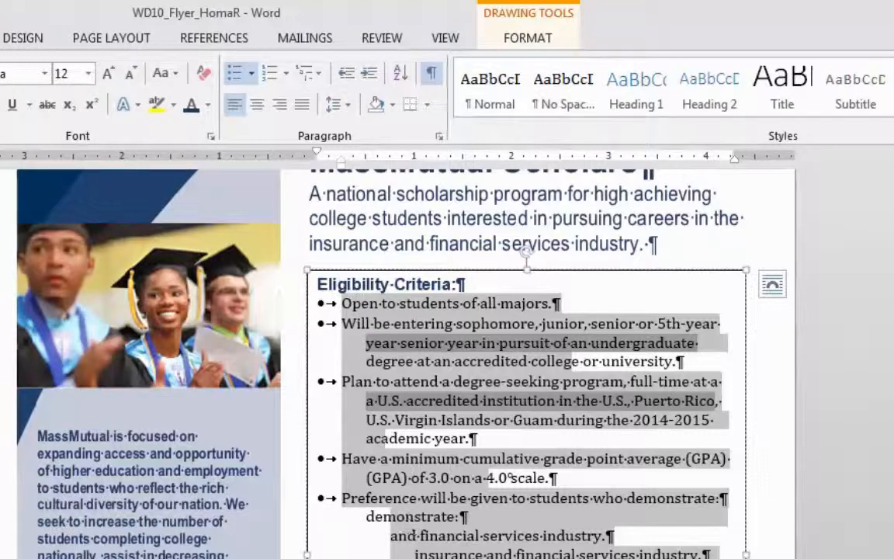
scroll(509, 419, down, 1)
scroll(509, 419, down, 3)
scroll(508, 419, up, 6)
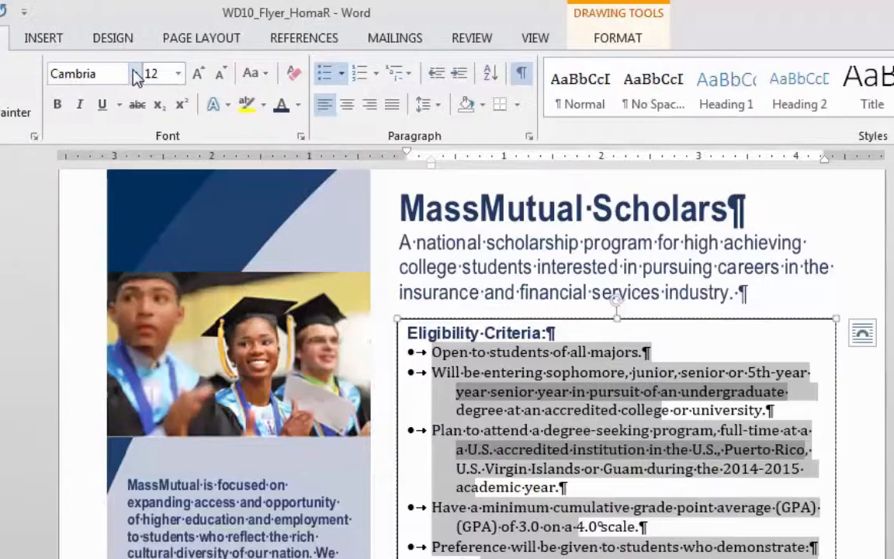
Format the bulleted eligibility criteria in Times New Roman at 10 pt
click(44, 73)
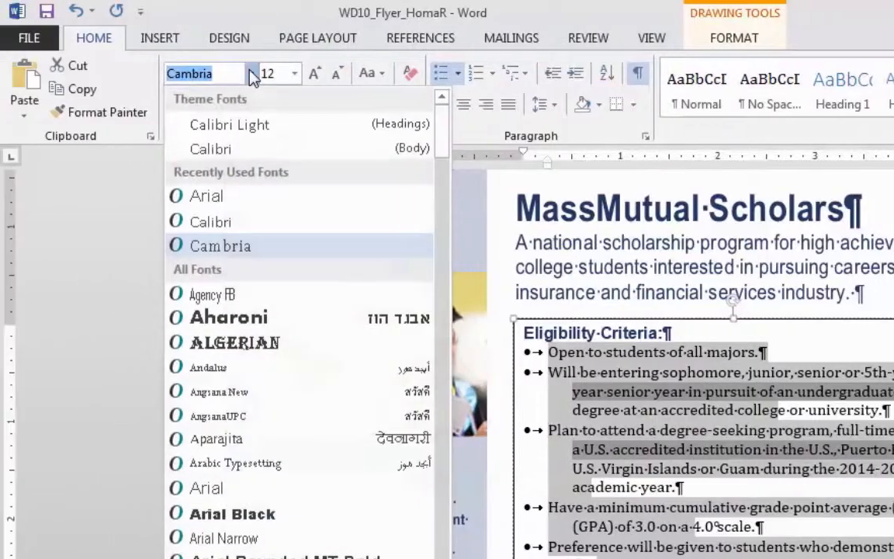
scroll(305, 388, down, 7)
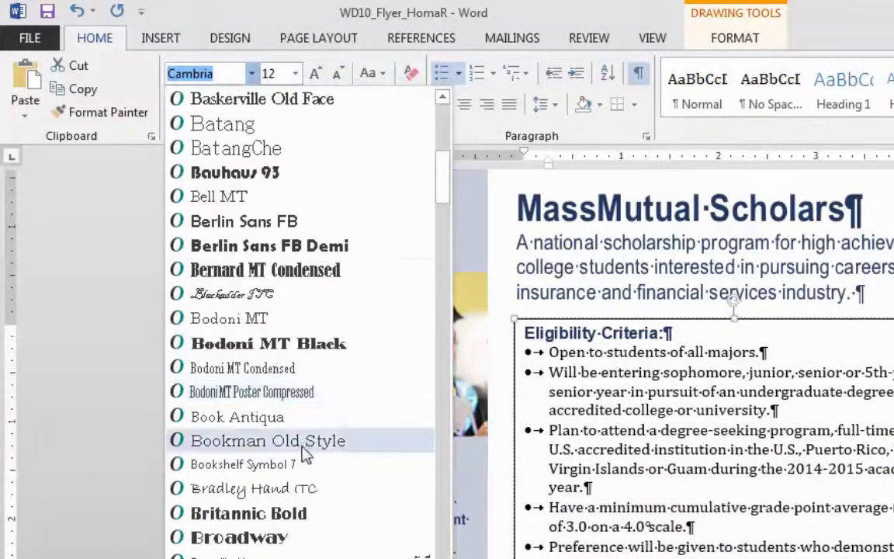
scroll(303, 458, down, 8)
scroll(298, 473, down, 20)
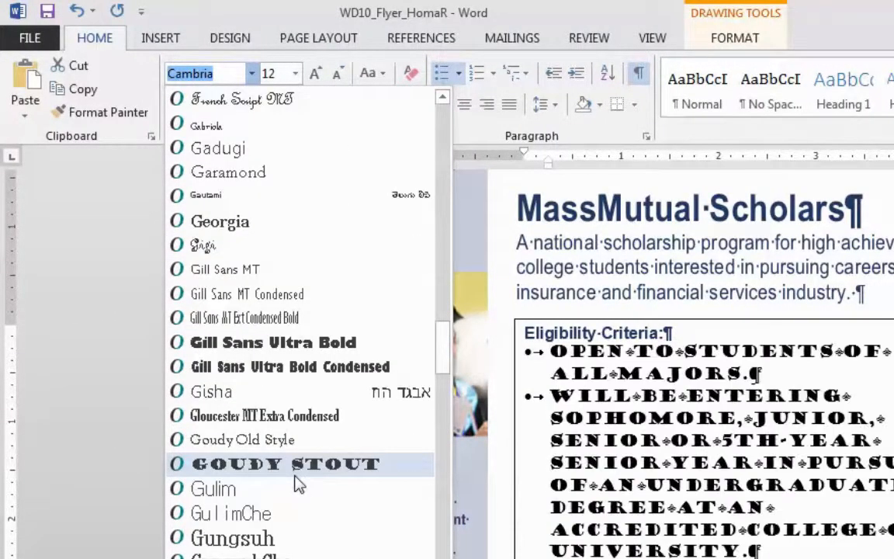
scroll(298, 488, down, 20)
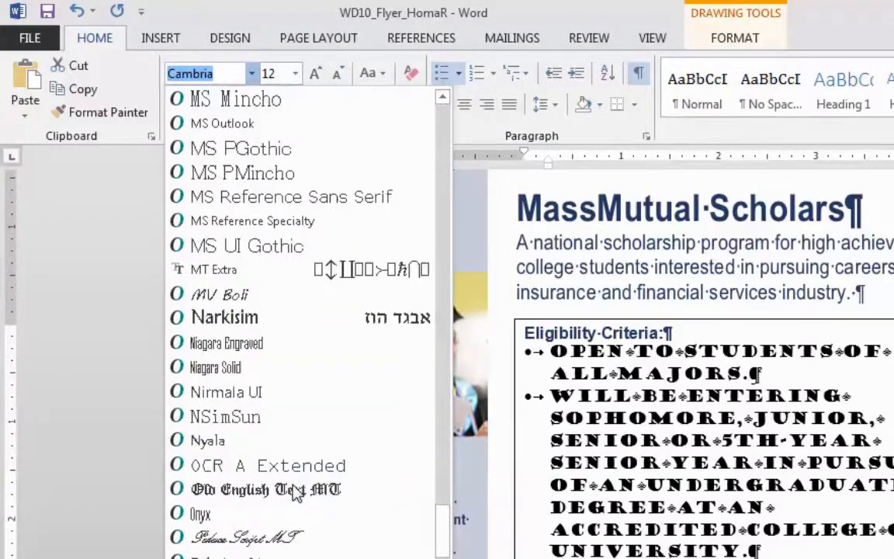
scroll(295, 493, down, 12)
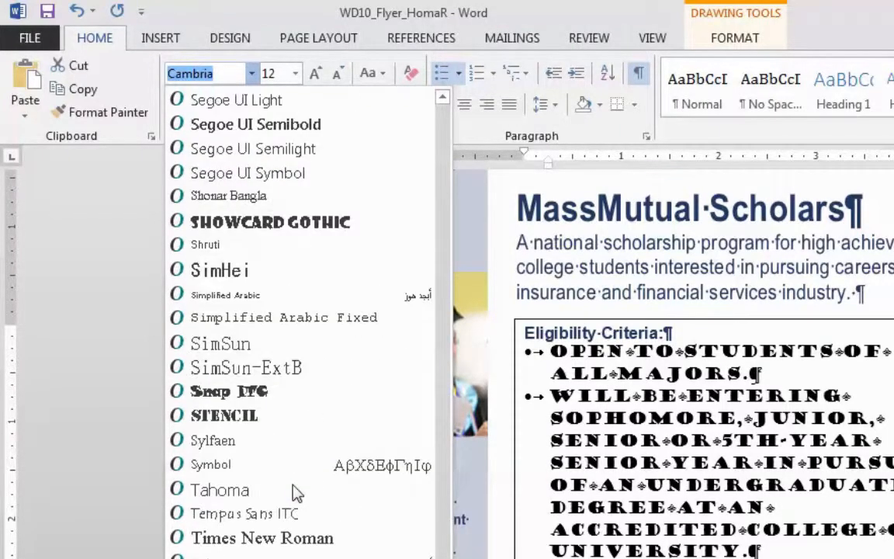
click(295, 539)
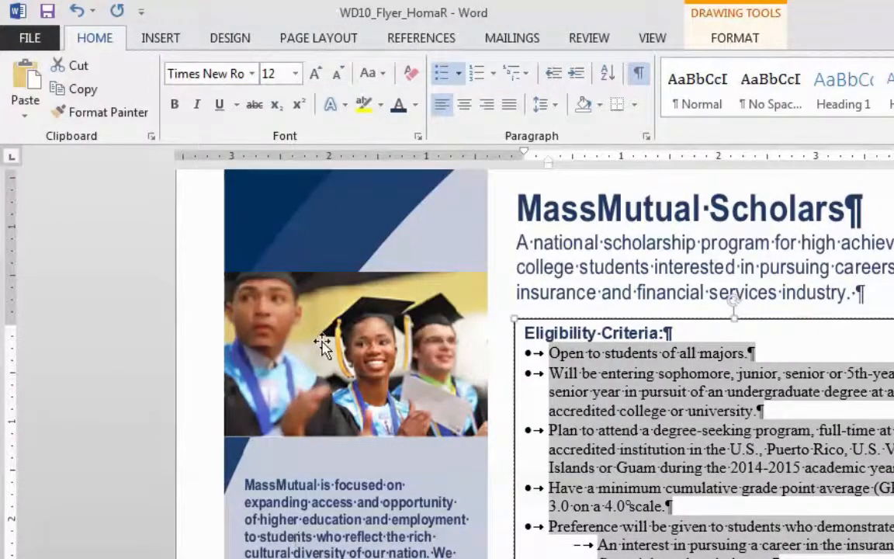
click(295, 73)
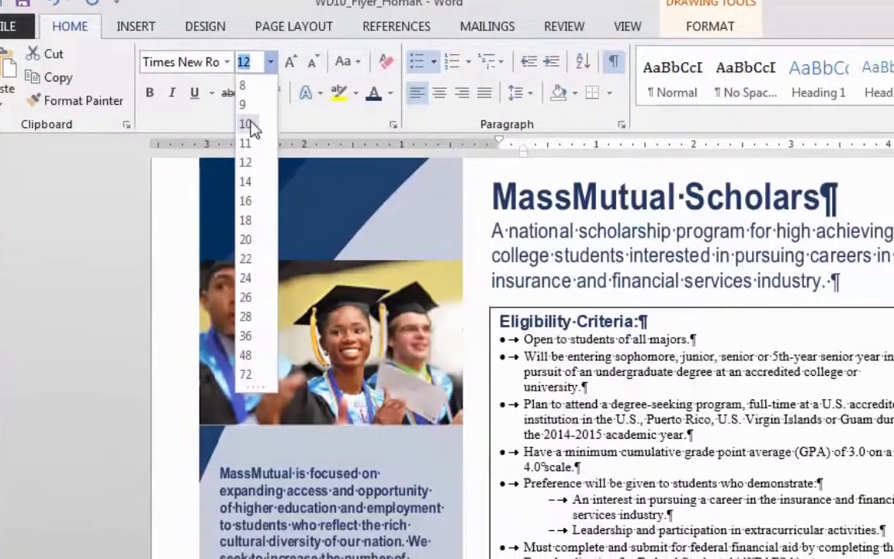
click(252, 126)
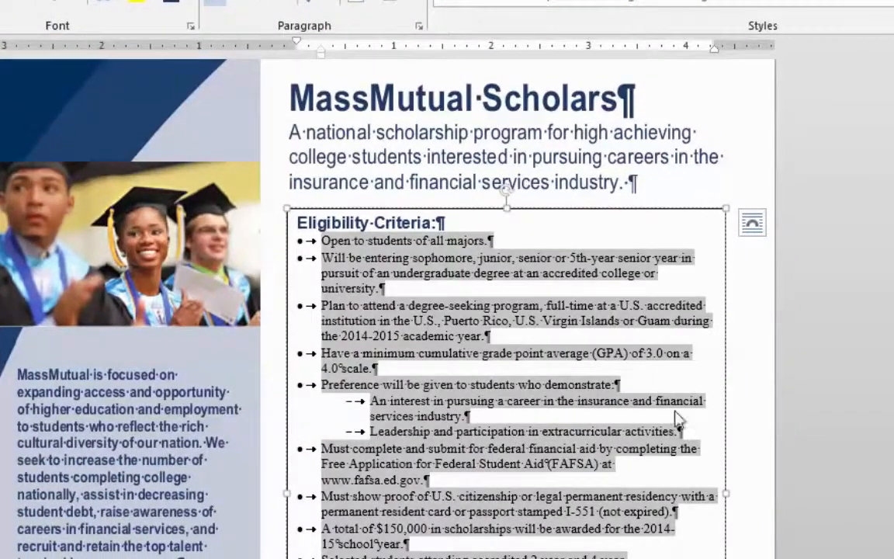
Give the bulleted paragraphs 6 pt spacing before, allow space between paragraphs of the same style, and enlarge their text by one point
scroll(649, 428, down, 4)
scroll(648, 429, up, 5)
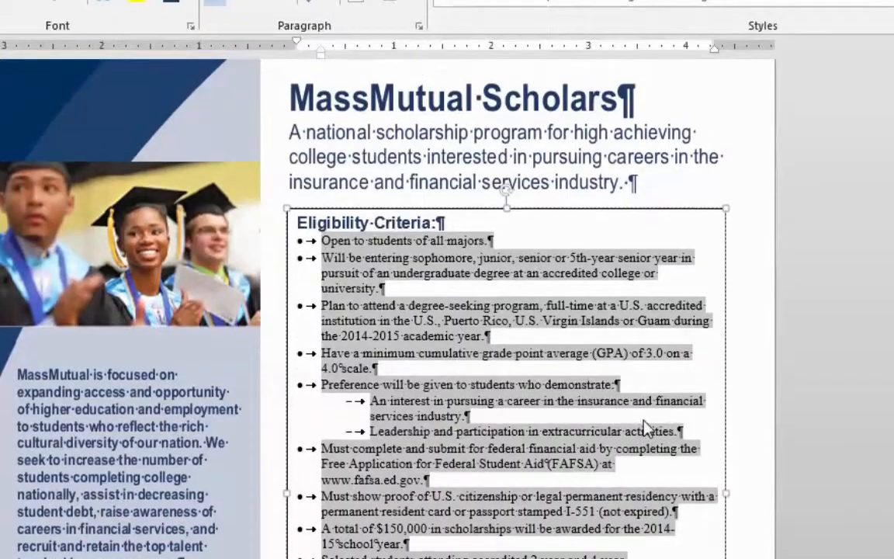
scroll(644, 428, down, 4)
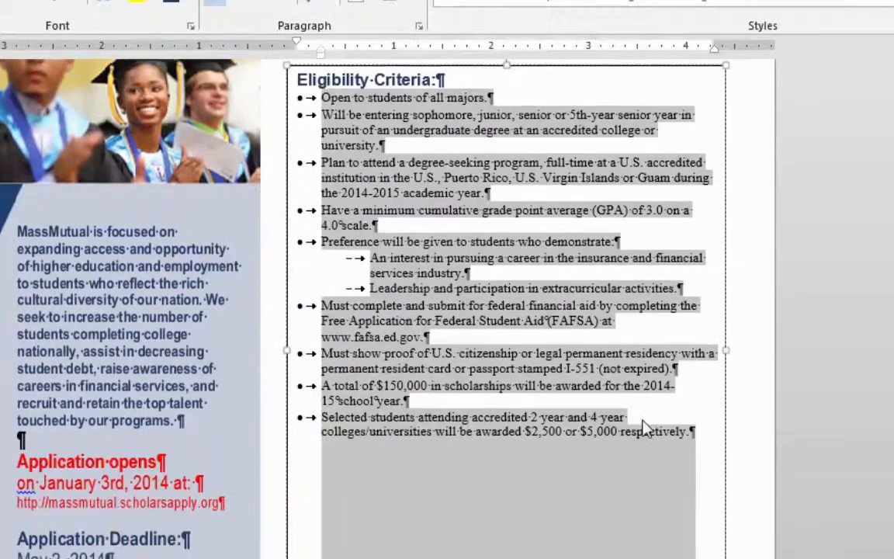
scroll(644, 428, up, 3)
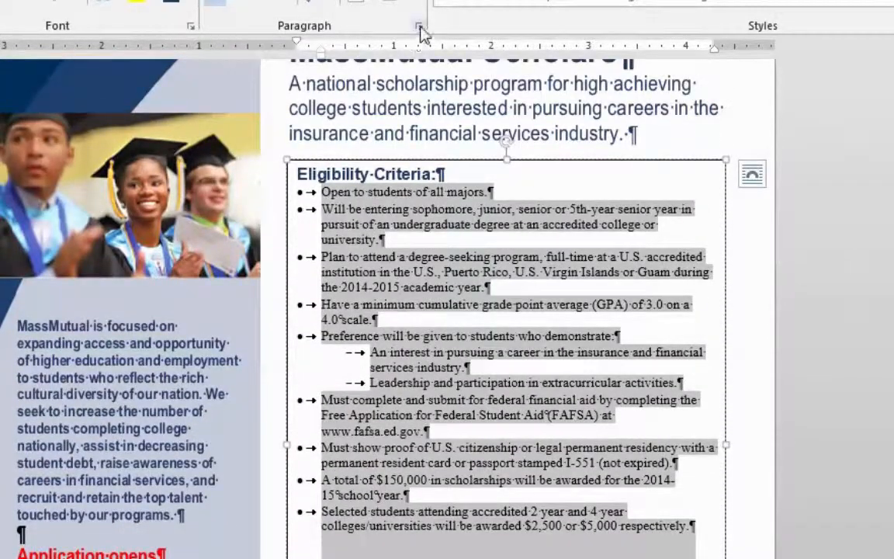
click(419, 27)
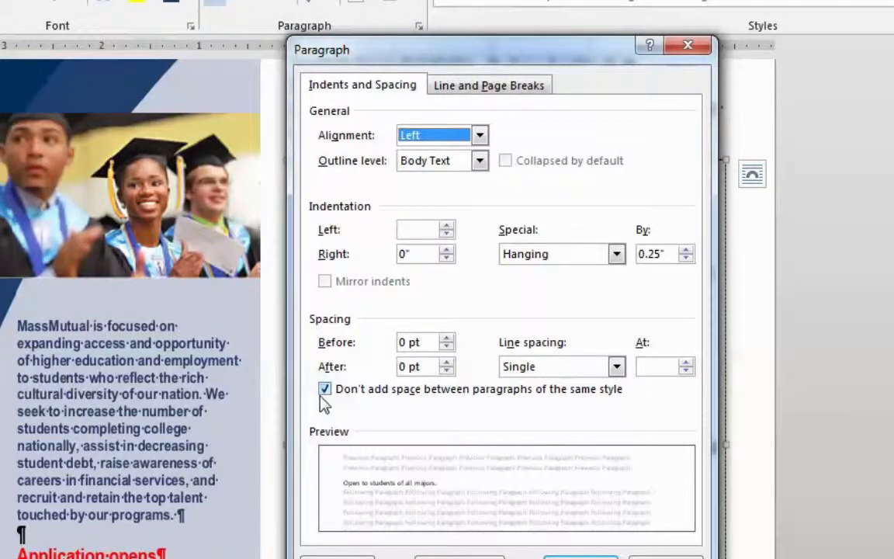
click(446, 338)
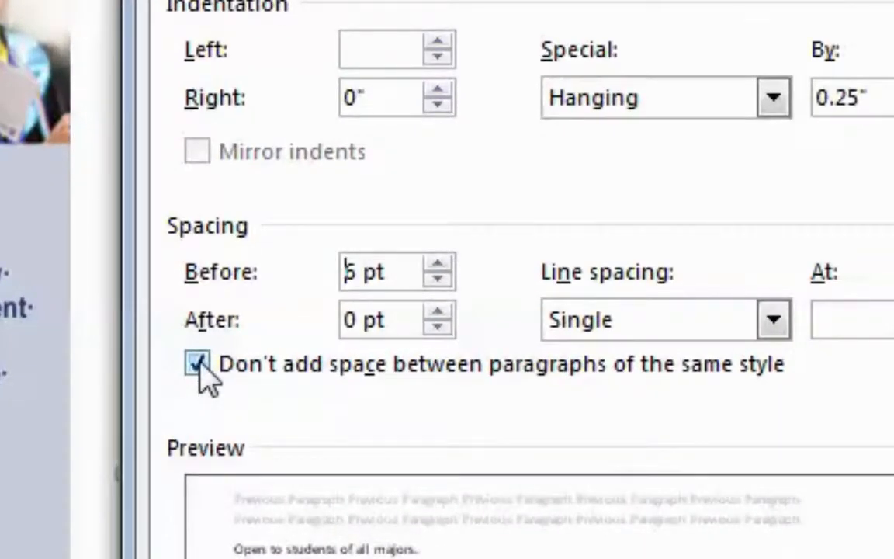
click(197, 364)
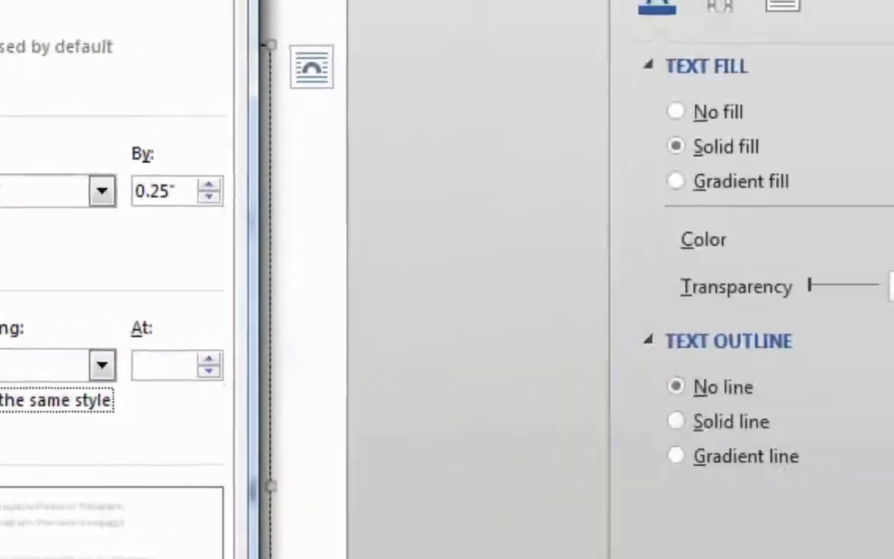
key(Return)
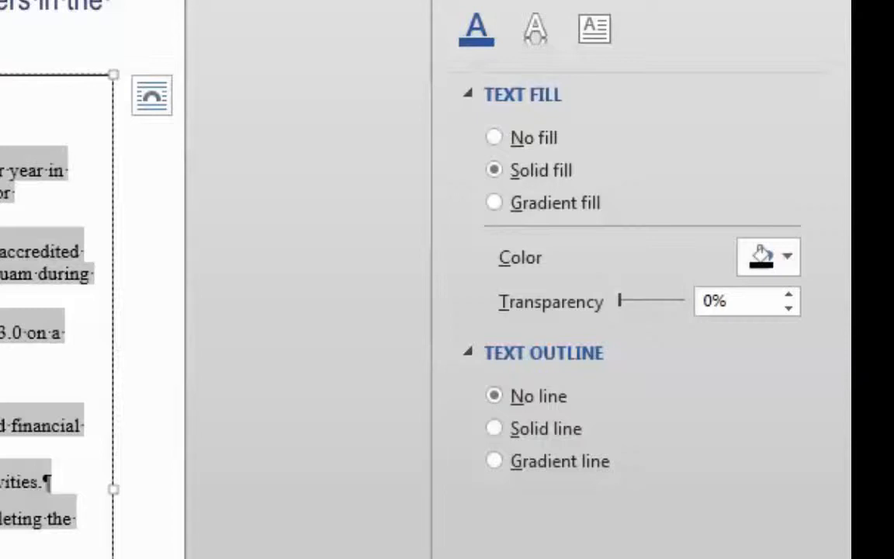
key(ctrl+bracketright)
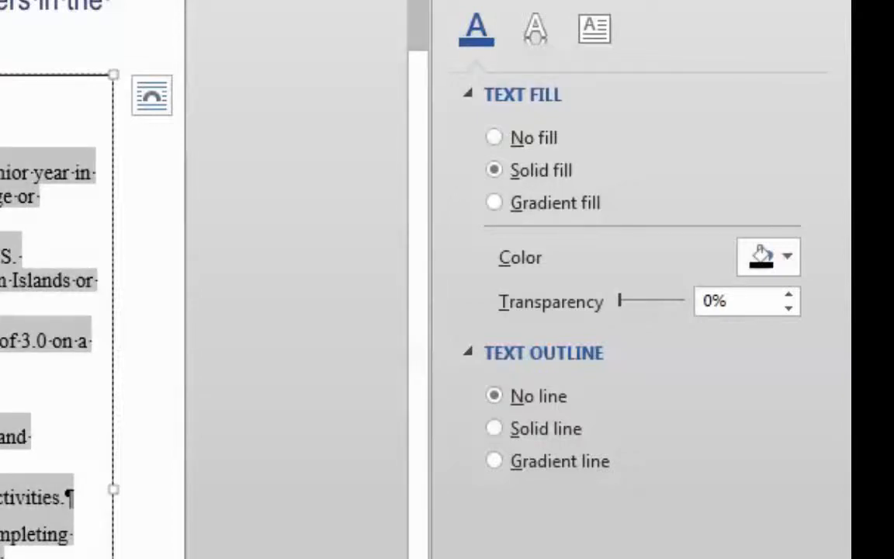
Set the eligibility text box's left, right, top and bottom internal margins to 0" and remove its outline
click(596, 37)
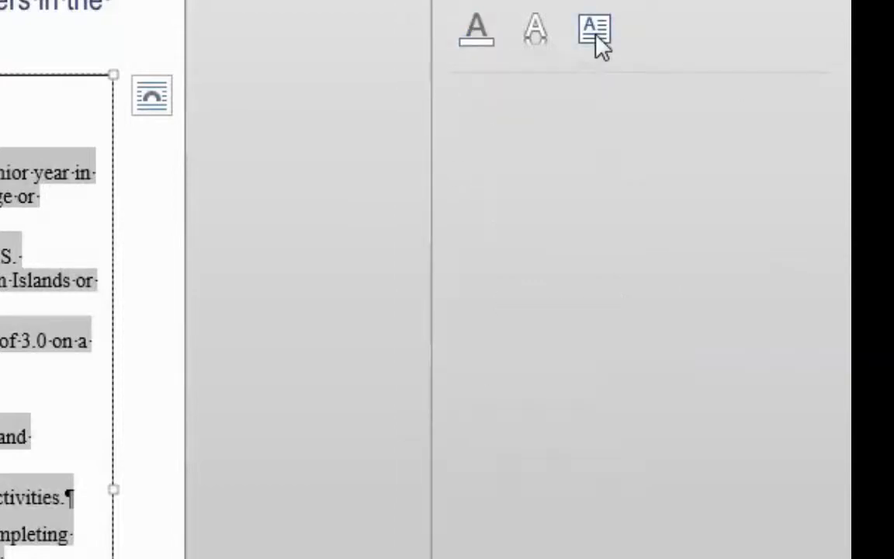
click(788, 298)
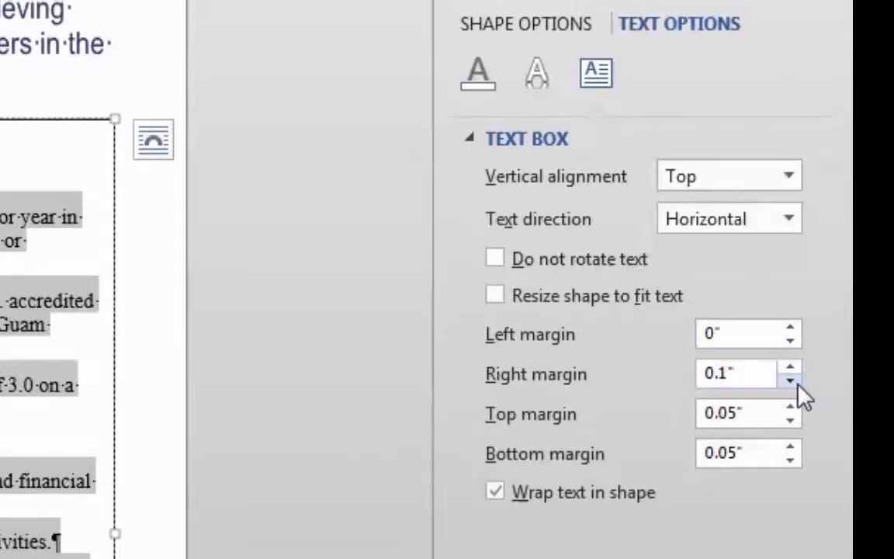
click(790, 379)
click(790, 420)
click(791, 460)
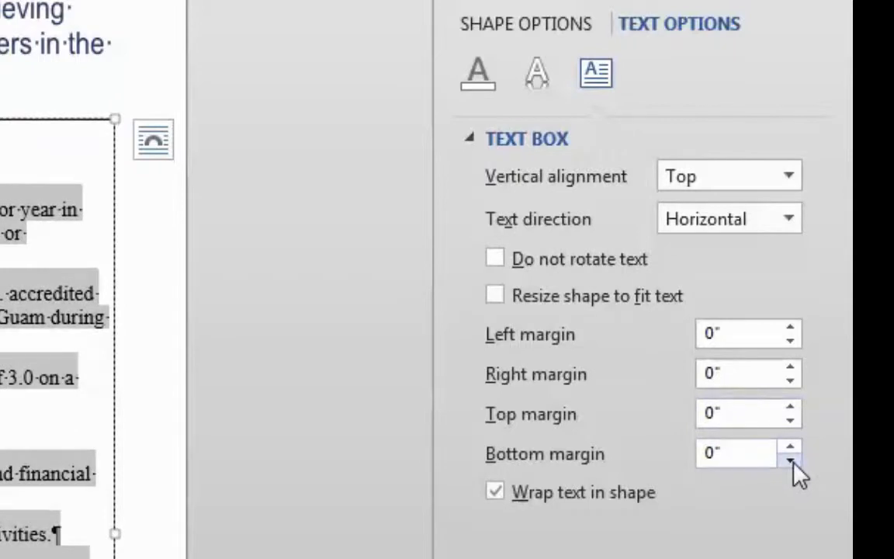
click(520, 24)
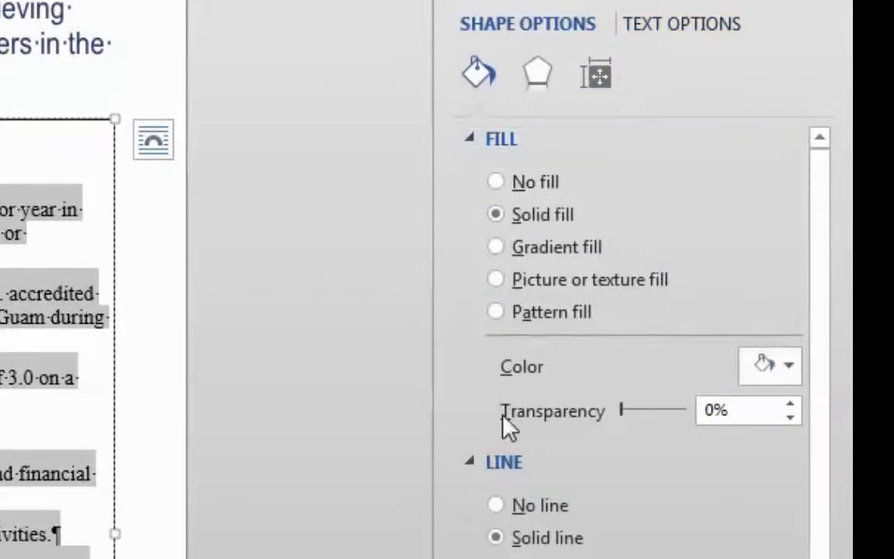
click(497, 505)
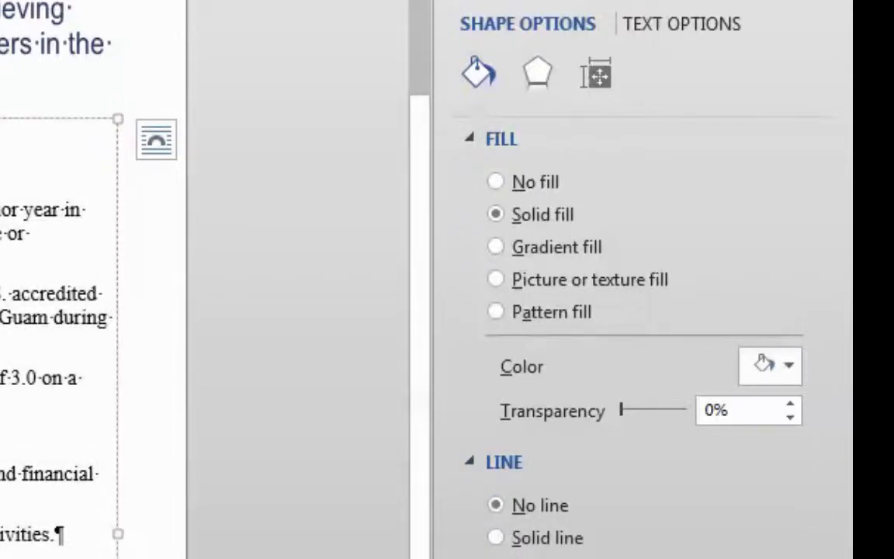
Format "Free Application for Federal Student Aid" in the FAFSA bullet in bold, dark blue
scroll(654, 530, down, 1)
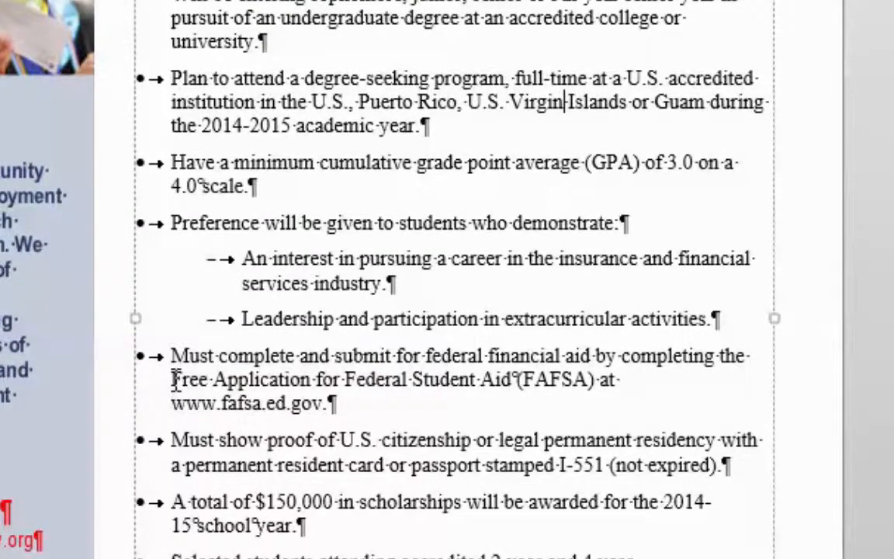
drag(172, 379, 512, 379)
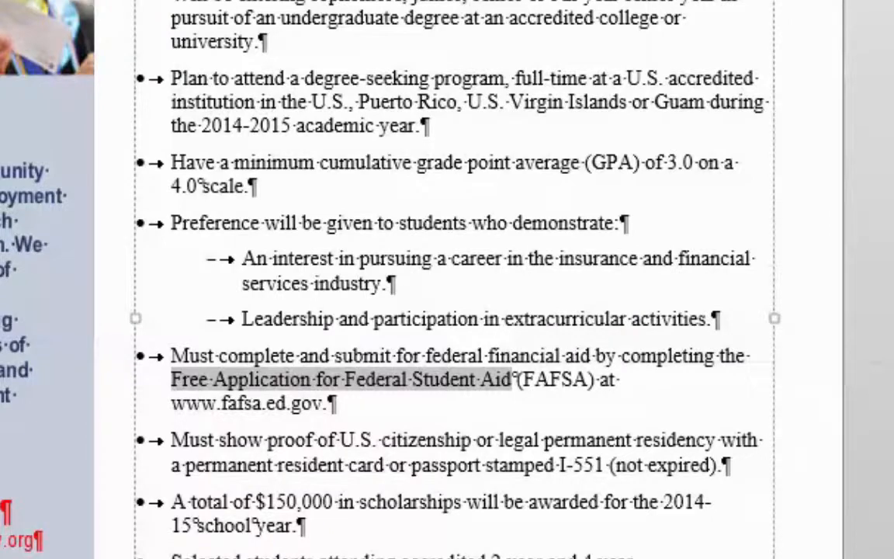
key(ctrl+b)
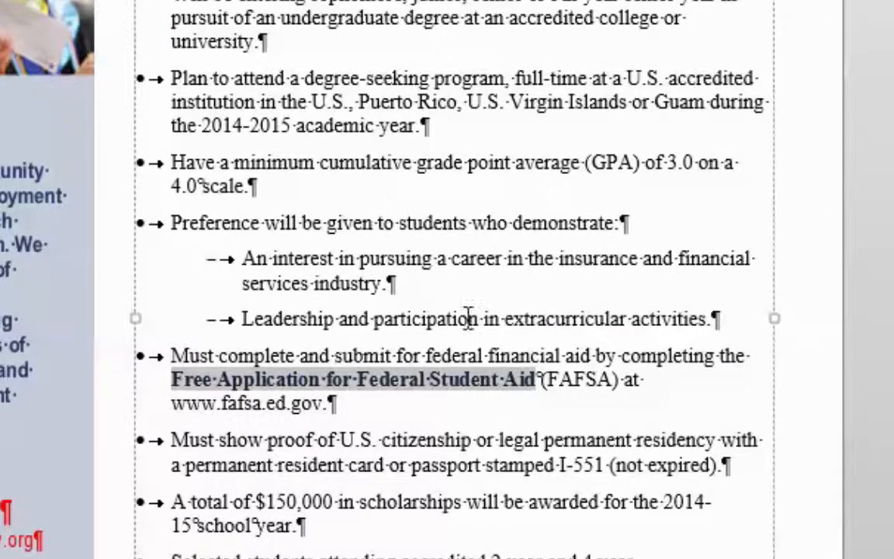
Indent the two dashed sub-items under "Preference will be given" with the first line at 0.25" and the hanging indent at 0.5"
scroll(513, 399, up, 5)
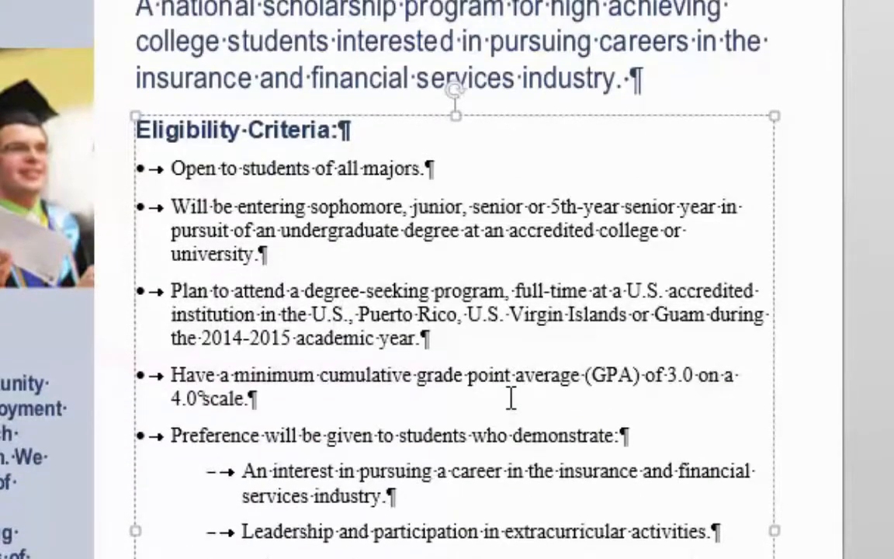
scroll(511, 398, down, 3)
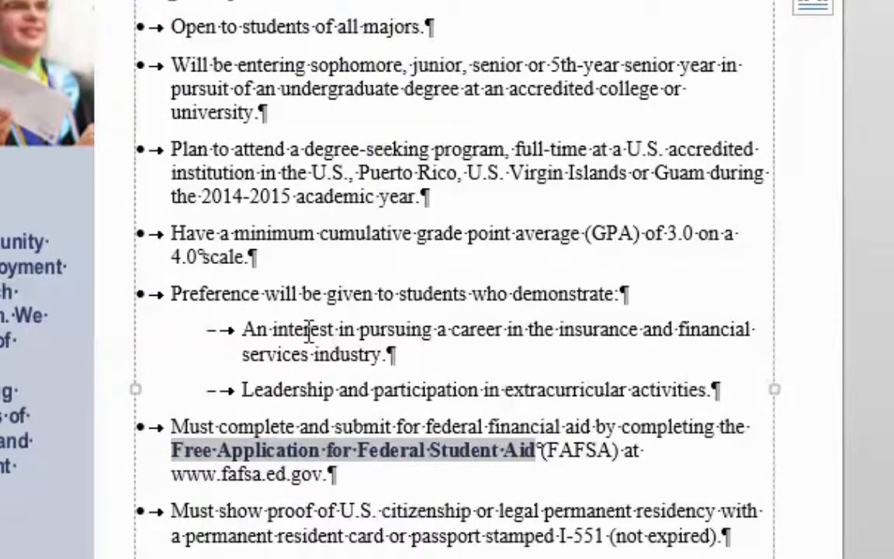
drag(308, 330, 435, 395)
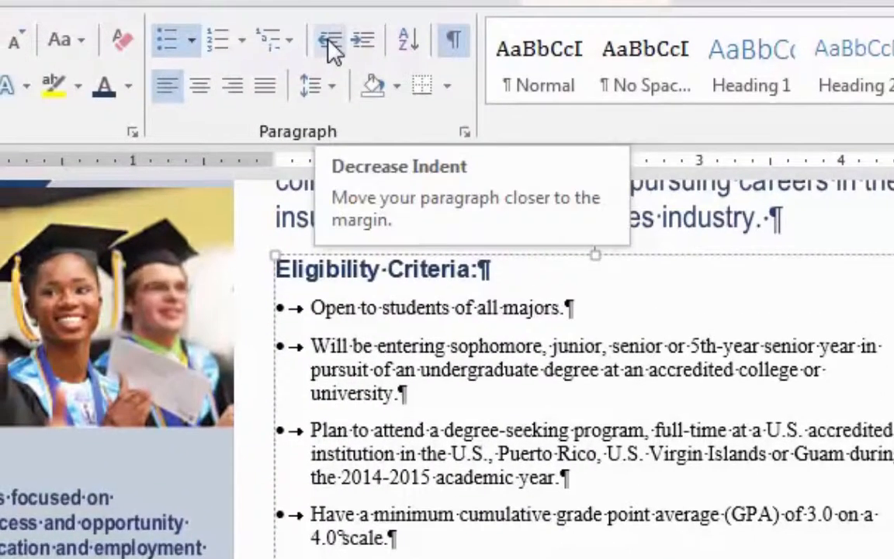
click(327, 40)
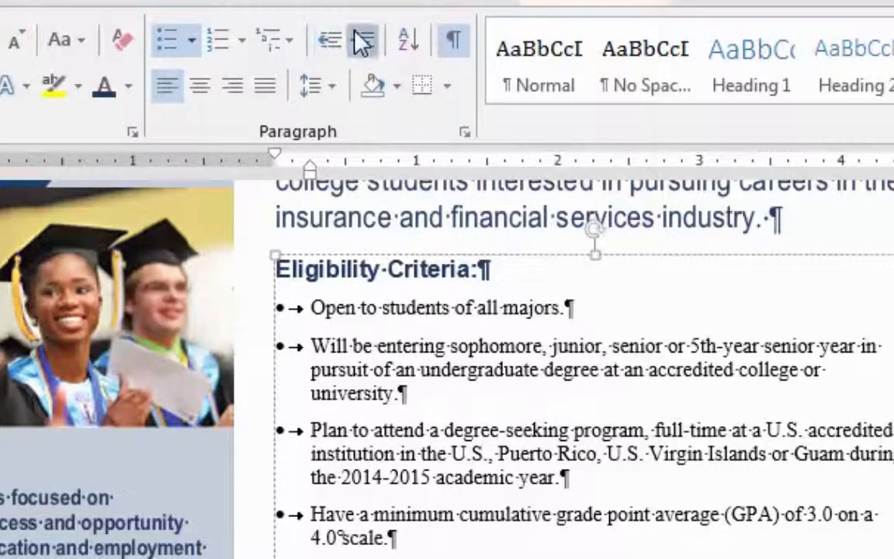
click(361, 42)
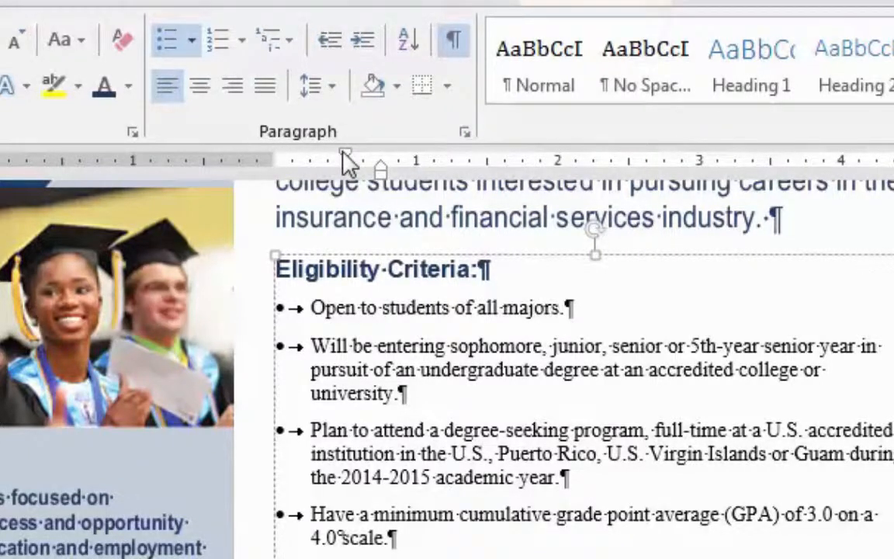
drag(346, 163, 311, 161)
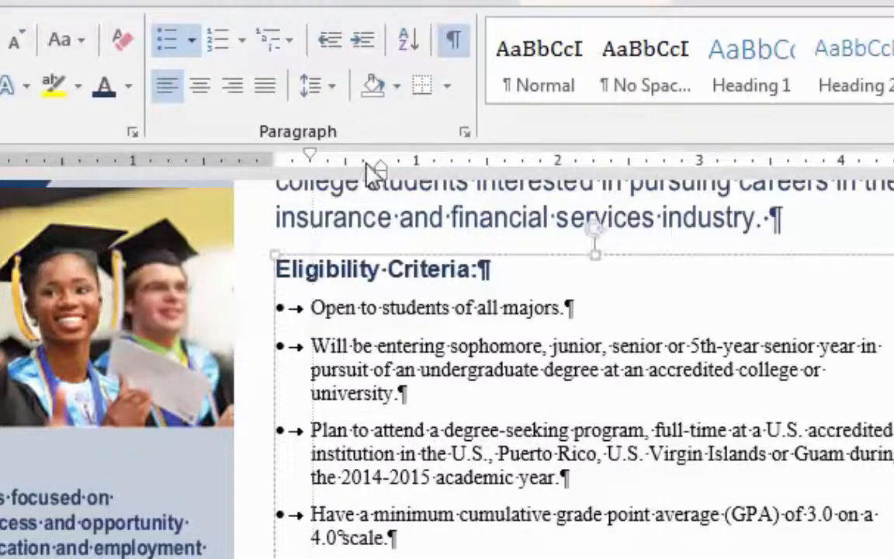
mouse_move(380, 170)
mouse_down()
mouse_move(340, 176)
mouse_move(347, 177)
mouse_up()
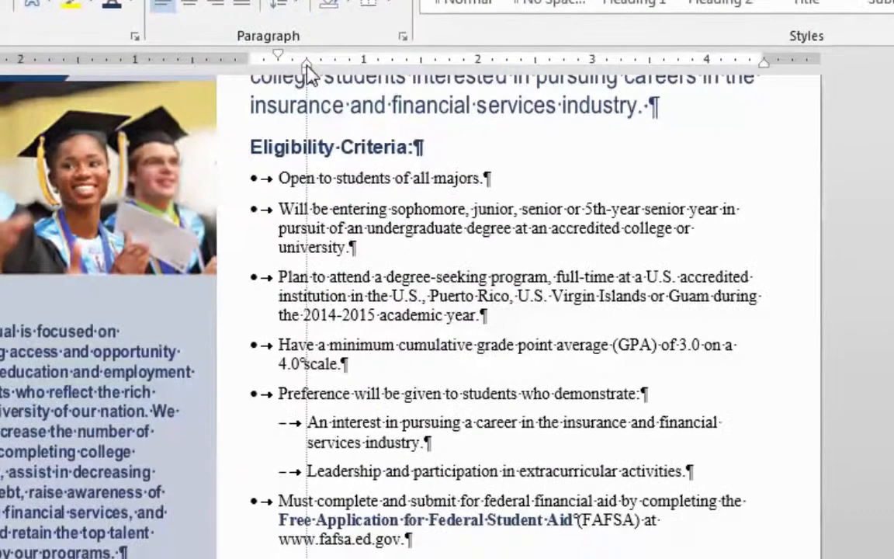
Check the indentation and spacing settings of the two dashed sub-items under "Preference will be given"
drag(307, 67, 308, 67)
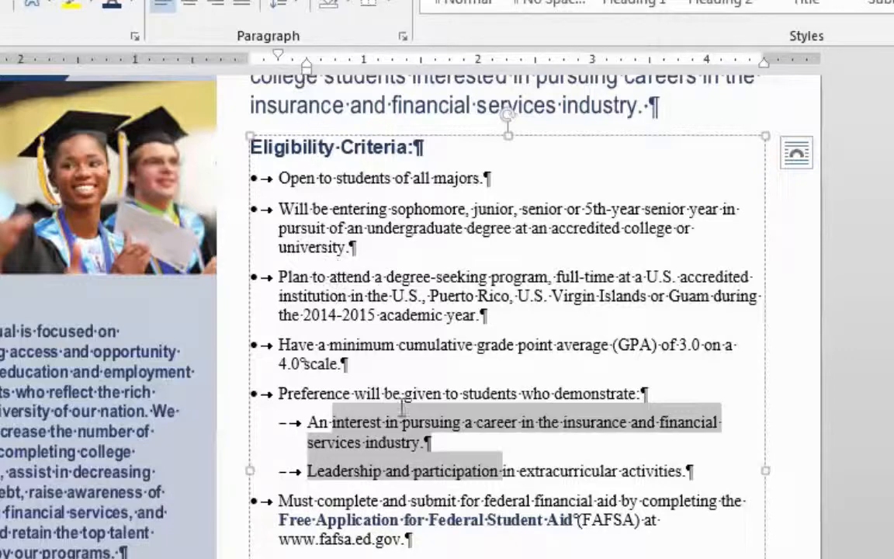
click(403, 35)
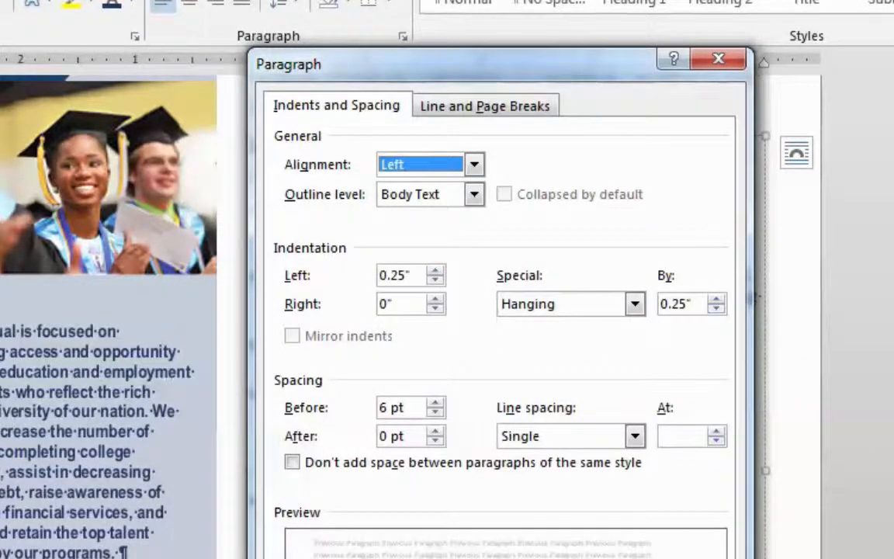
key(Escape)
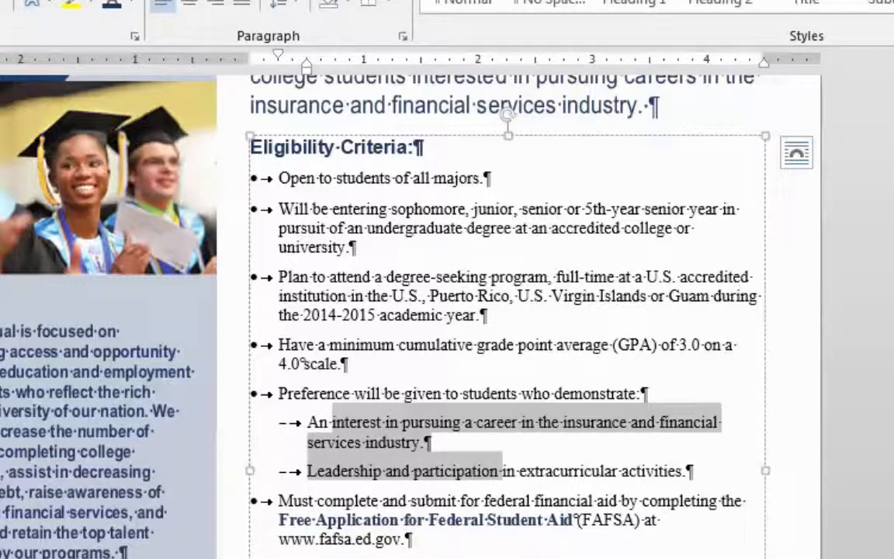
Hide the formatting marks throughout the flyer and deselect the eligibility text box
key(ctrl+shift+8)
click(564, 311)
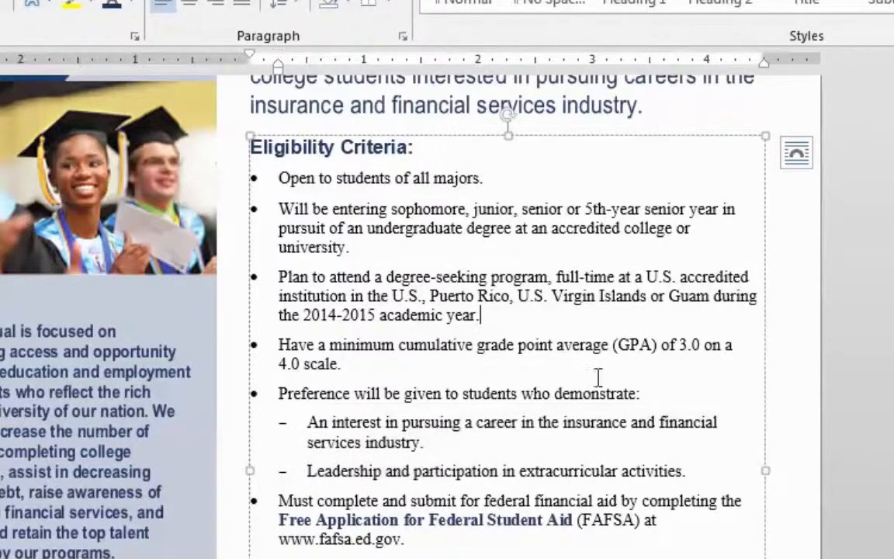
click(886, 396)
scroll(844, 436, down, 3)
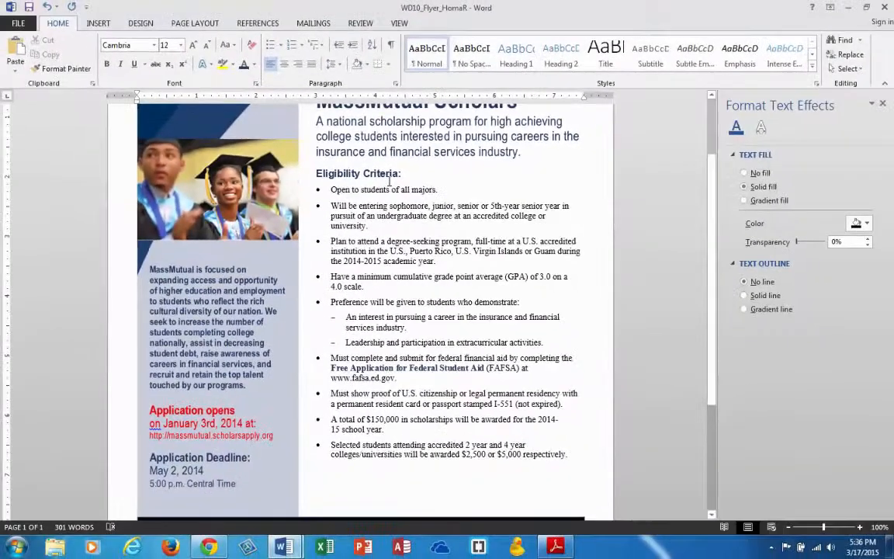
Shorten the eligibility text box to end just below its last bullet and move it slightly down, away from the introductory paragraph
click(391, 214)
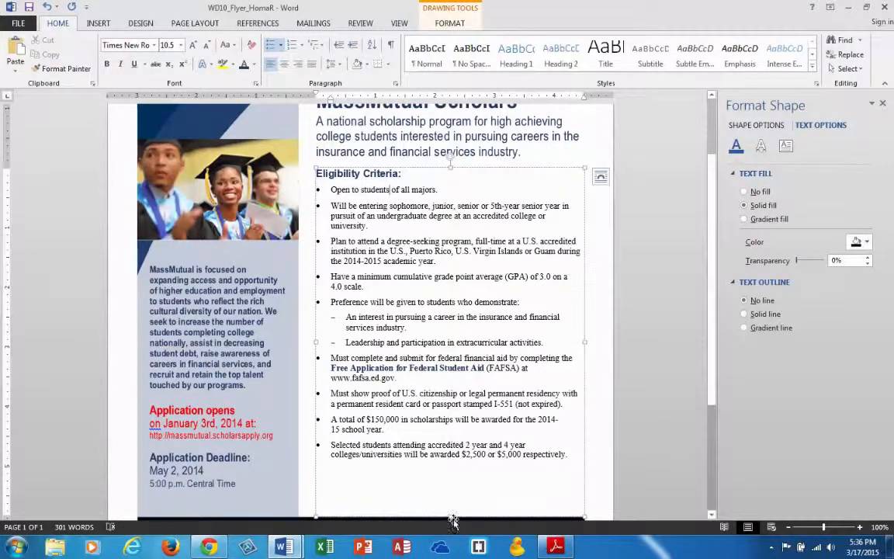
drag(451, 513, 450, 459)
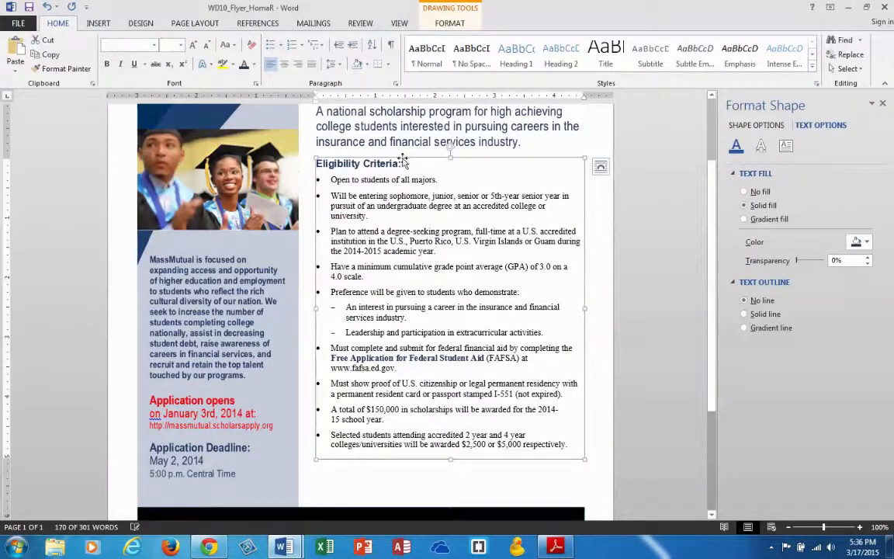
mouse_move(403, 160)
mouse_down()
mouse_move(401, 184)
mouse_move(402, 174)
mouse_up()
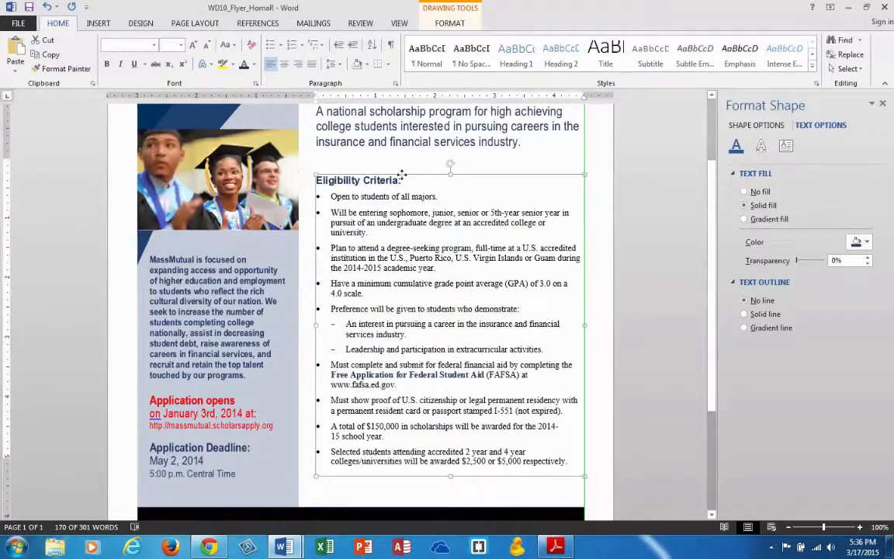
Switch to the reference PDF in Adobe Reader, examine its layout down to the footer, and return to the flyer in Word
click(561, 547)
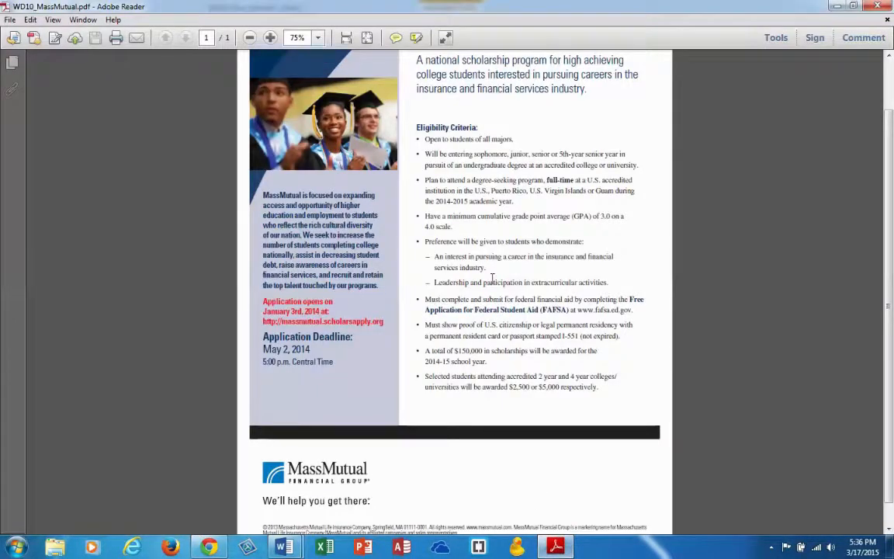
scroll(468, 180, down, 1)
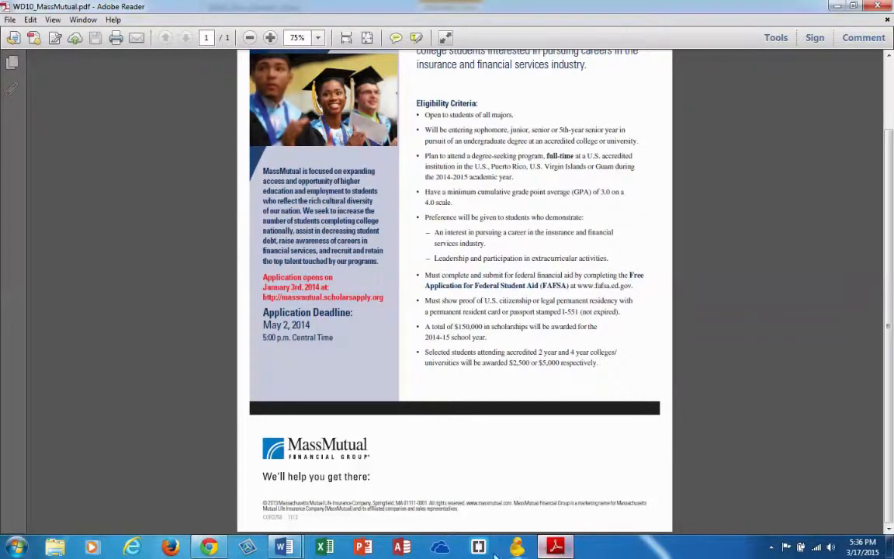
mouse_move(284, 547)
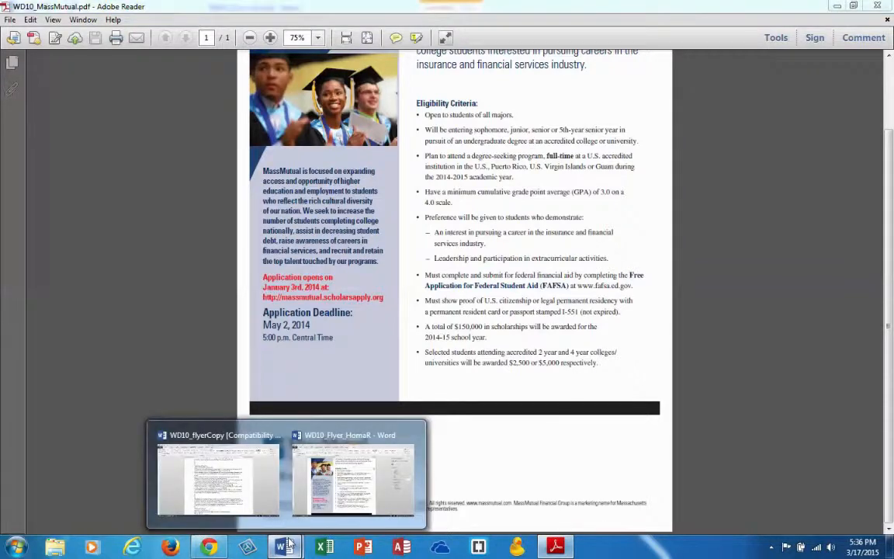
click(360, 461)
Review the whole flyer from the title to the footer, with no text box selected
click(656, 227)
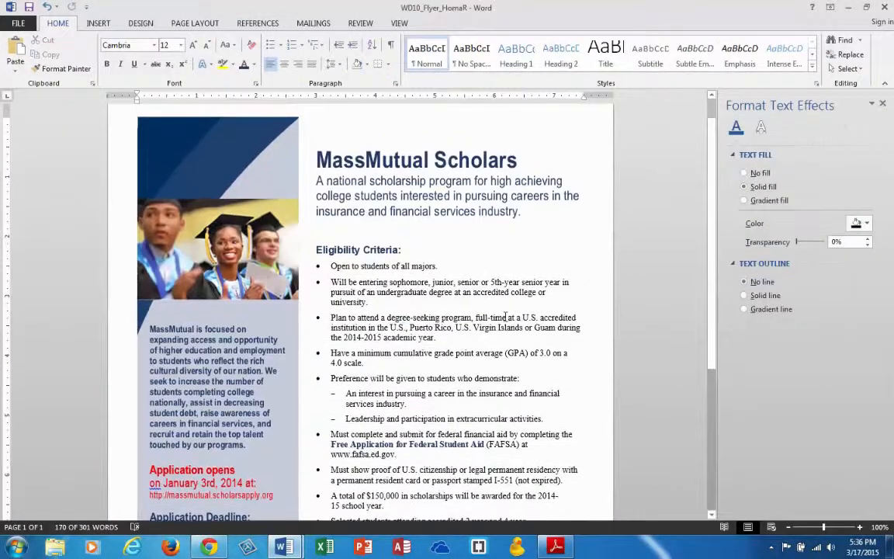
scroll(504, 316, down, 3)
scroll(505, 316, up, 5)
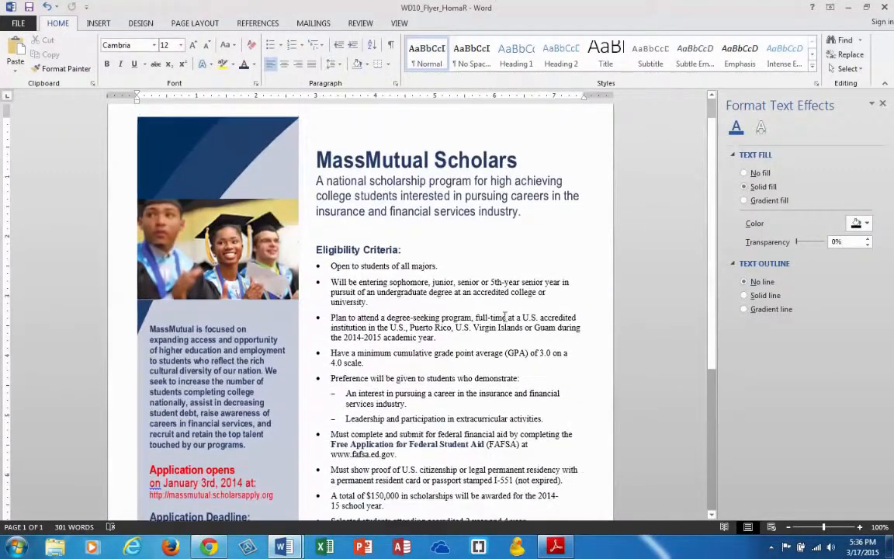
scroll(505, 316, down, 5)
scroll(505, 315, down, 3)
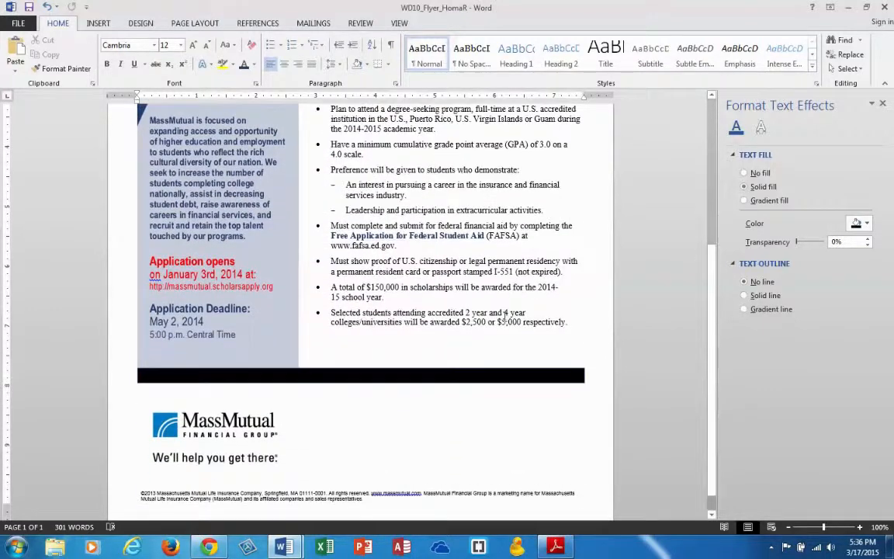
scroll(505, 316, down, 1)
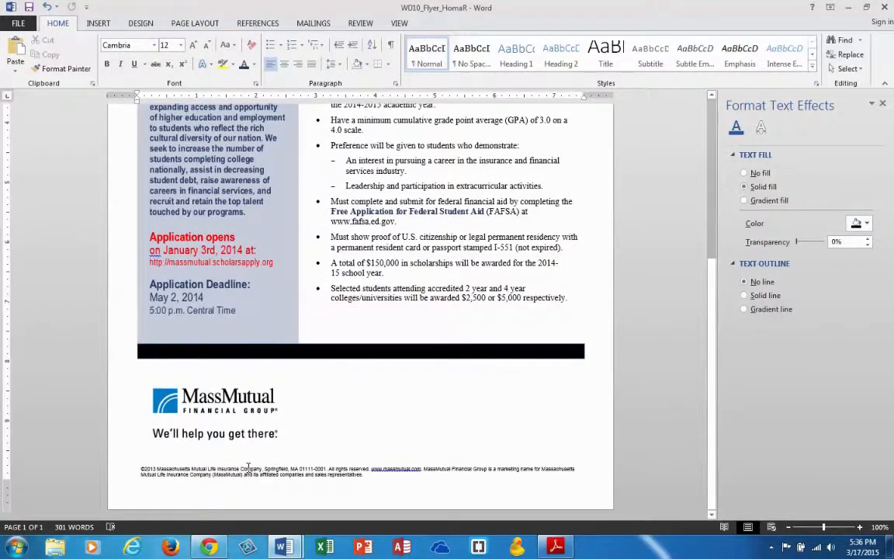
scroll(503, 405, up, 9)
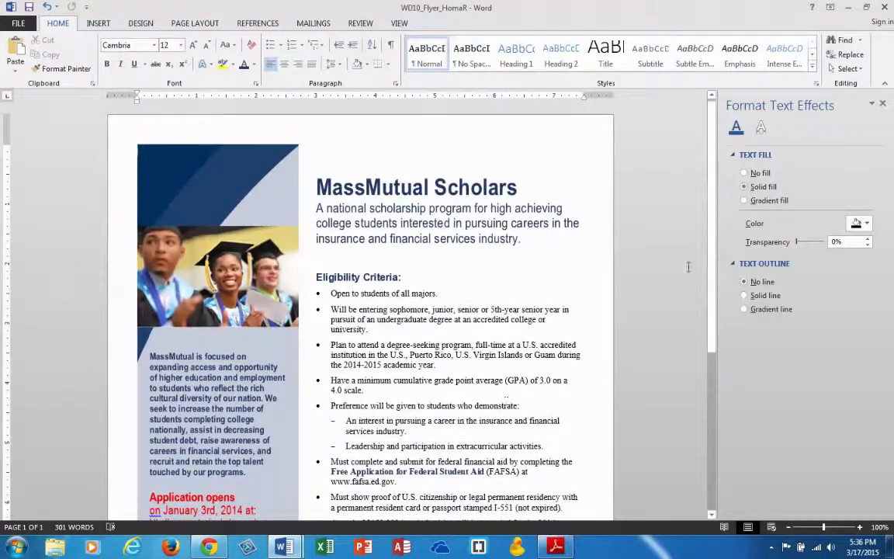
scroll(661, 211, down, 2)
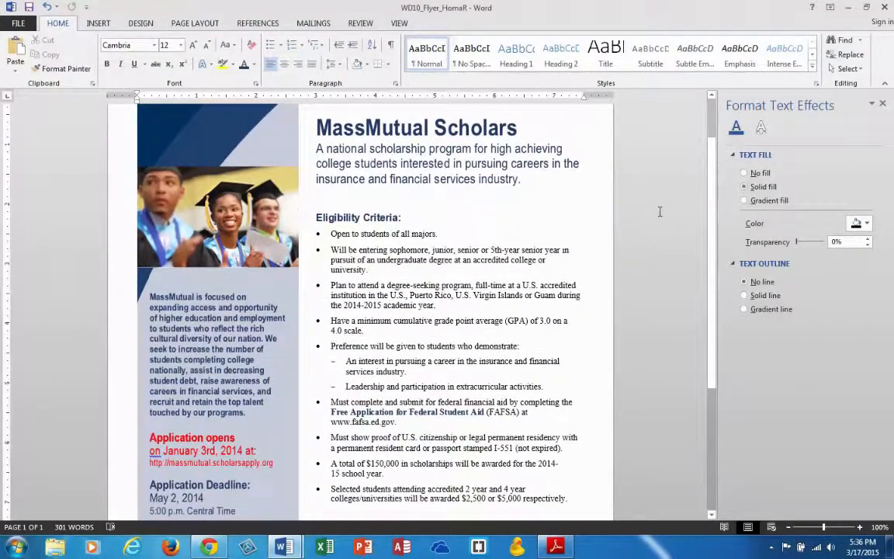
scroll(658, 213, down, 1)
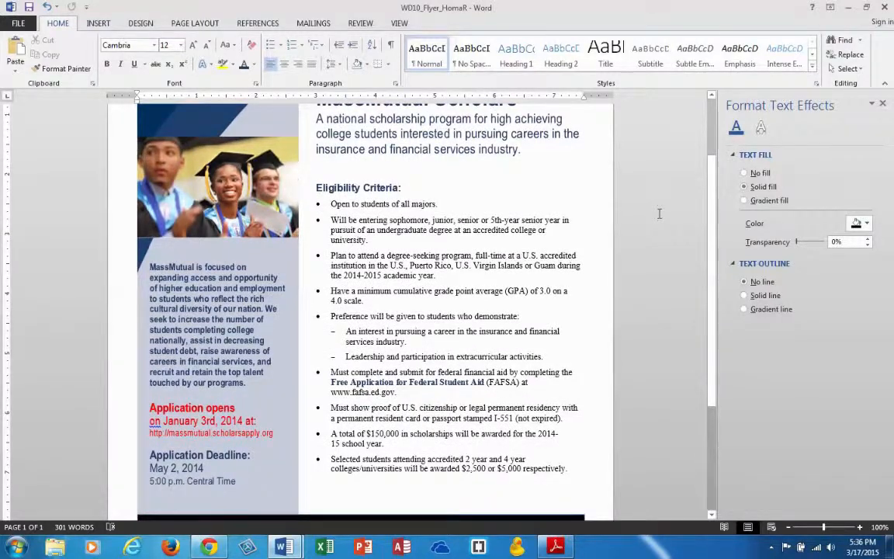
scroll(658, 213, down, 2)
scroll(527, 209, down, 3)
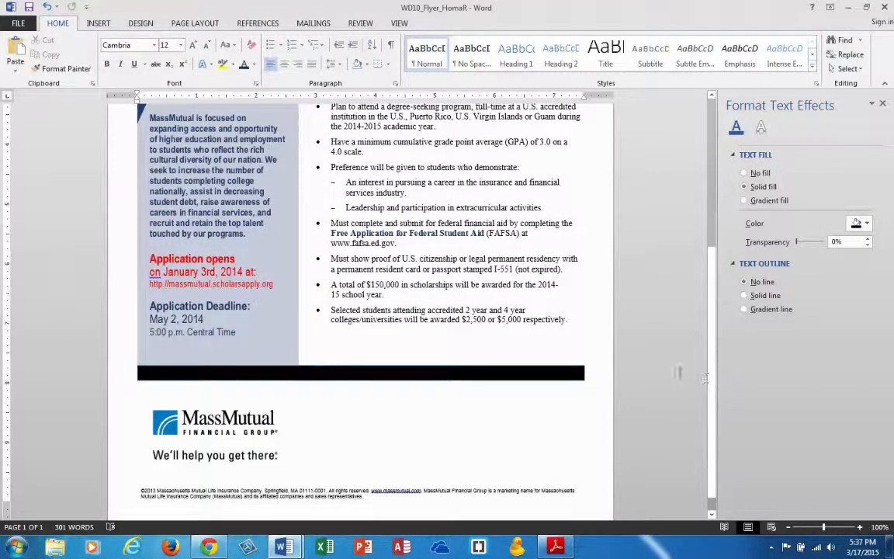
scroll(490, 316, up, 5)
scroll(491, 316, up, 3)
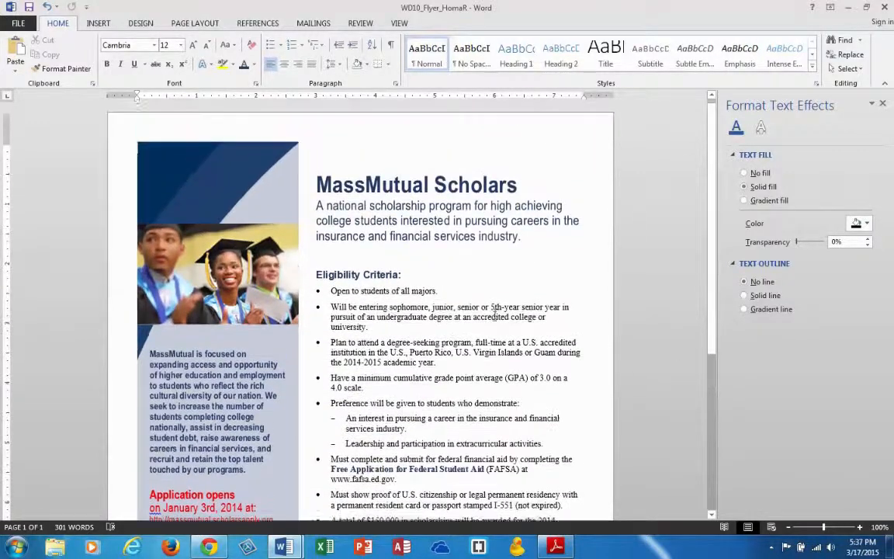
scroll(492, 318, down, 5)
scroll(493, 316, up, 3)
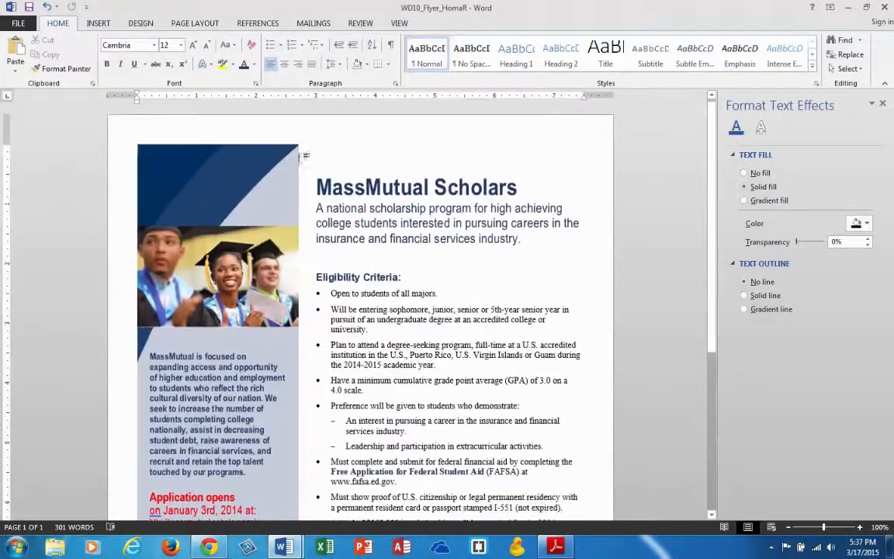
Save the flyer document under its existing name
click(18, 24)
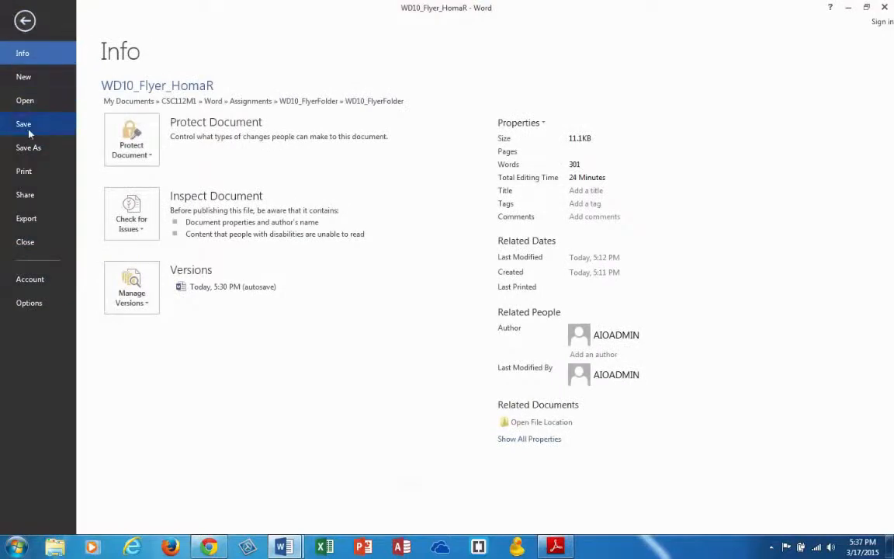
click(24, 124)
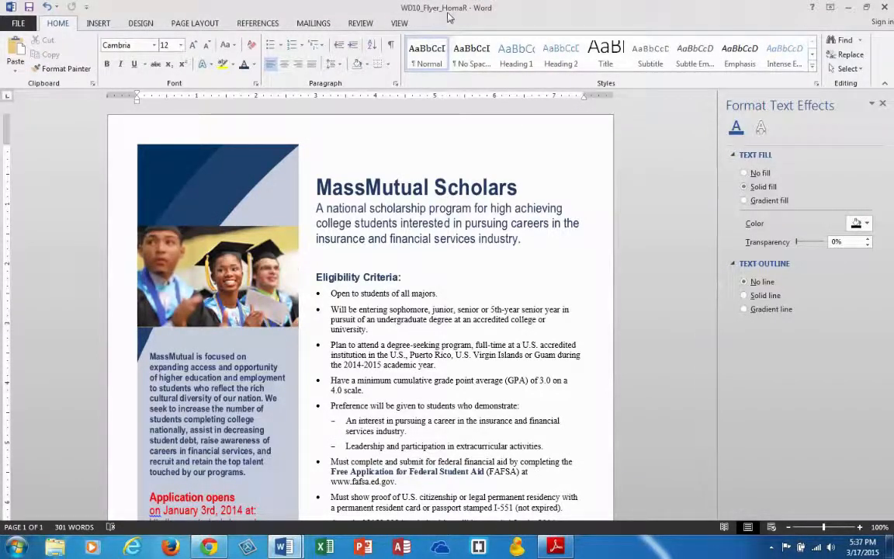
scroll(663, 179, down, 3)
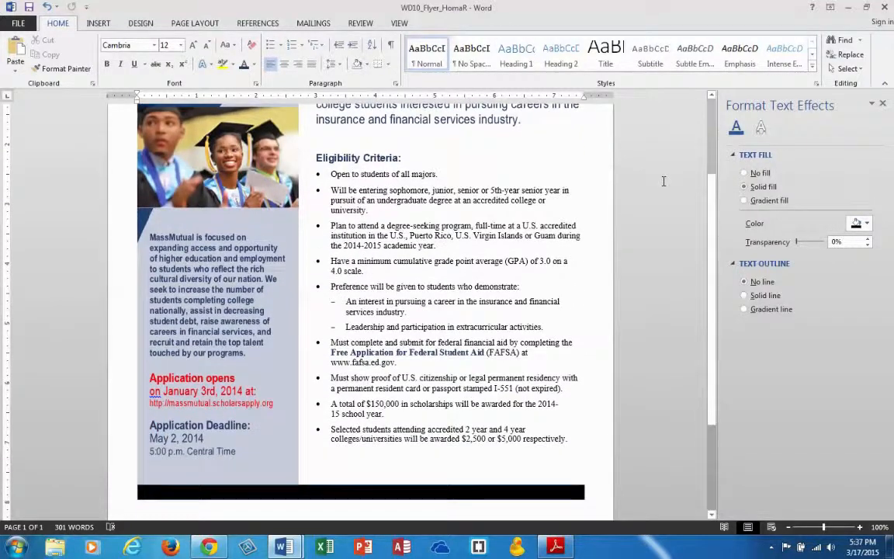
scroll(663, 181, down, 5)
scroll(663, 181, up, 6)
scroll(663, 181, down, 3)
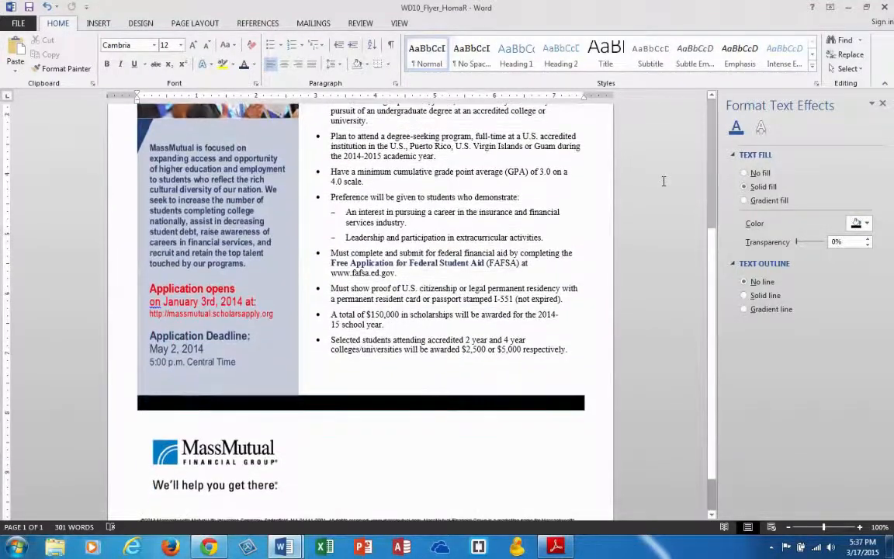